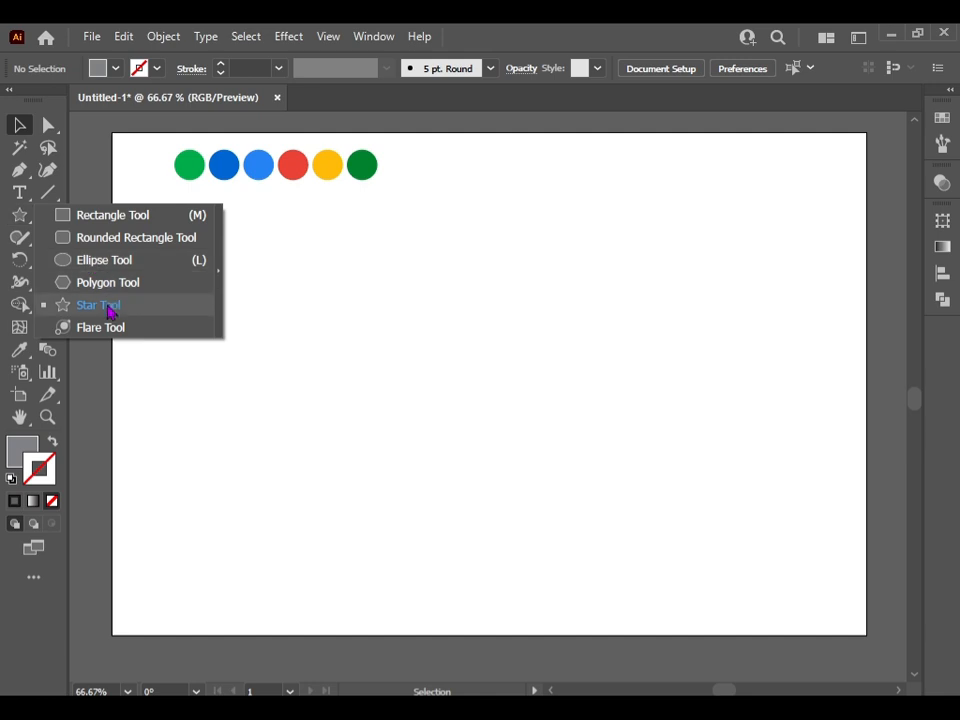
Create a three-point star with radii of 25 px and 50 px mid-artboard, and enlarge and rotate it into an upright triangle
left_click(105, 306)
left_click(488, 385)
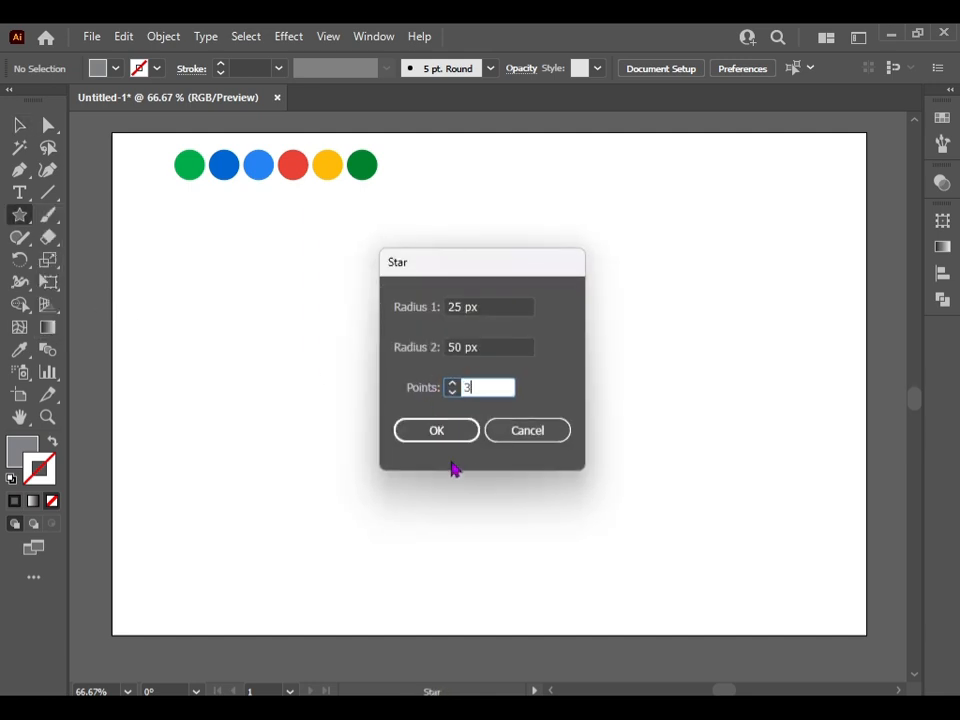
left_click(436, 430)
left_click(19, 125)
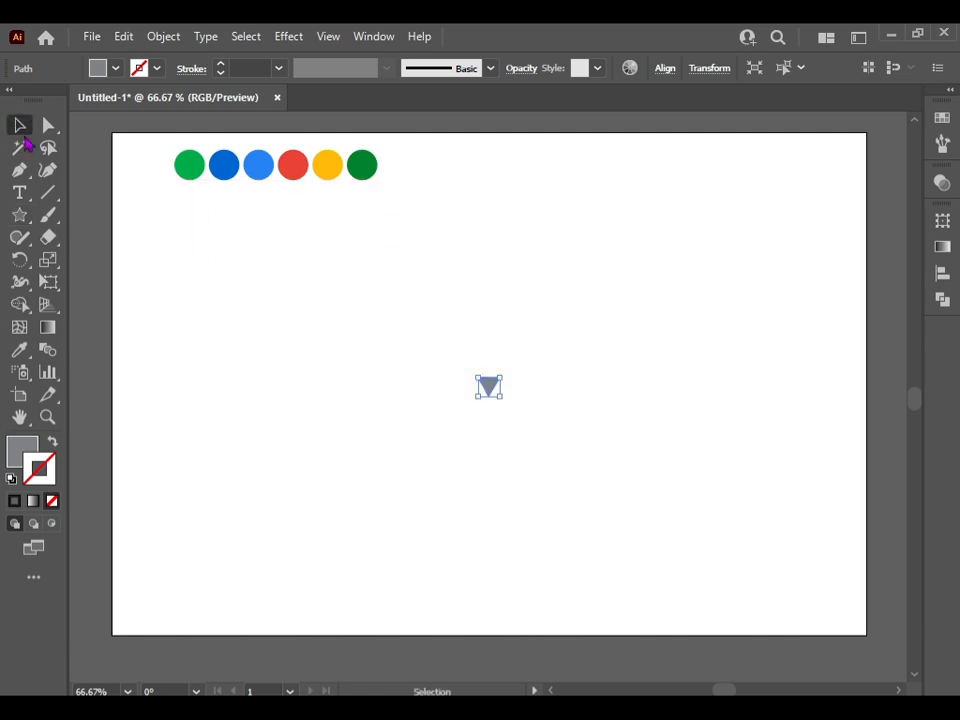
left_click_drag(501, 378, 392, 504)
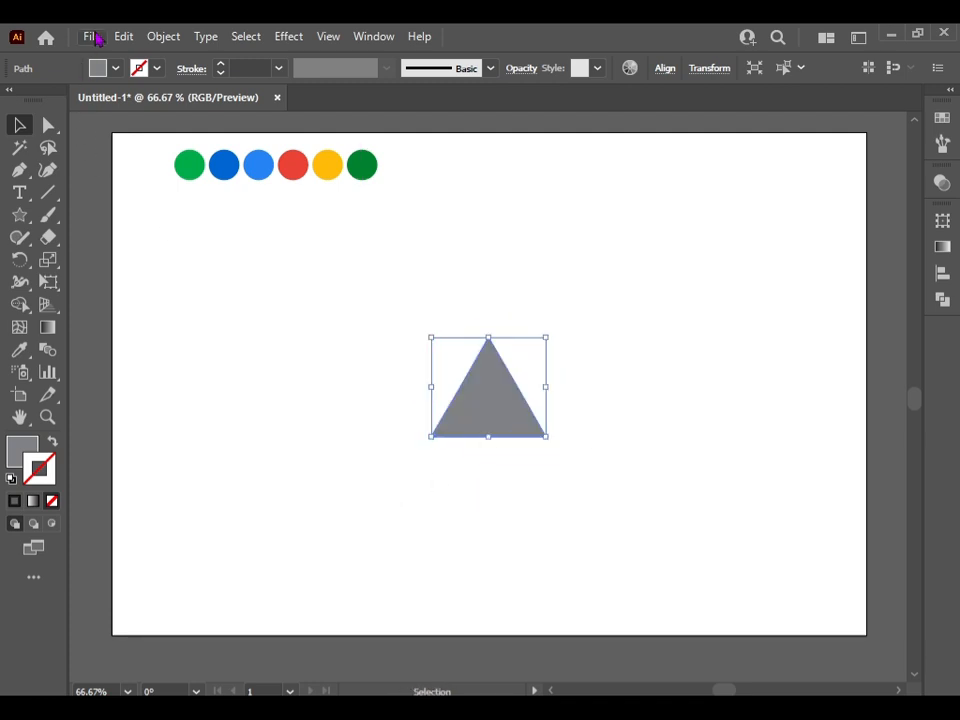
Duplicate the triangle in place and rotate the copy 180° about its lower-left corner
left_click(124, 36)
left_click(152, 127)
left_click(124, 37)
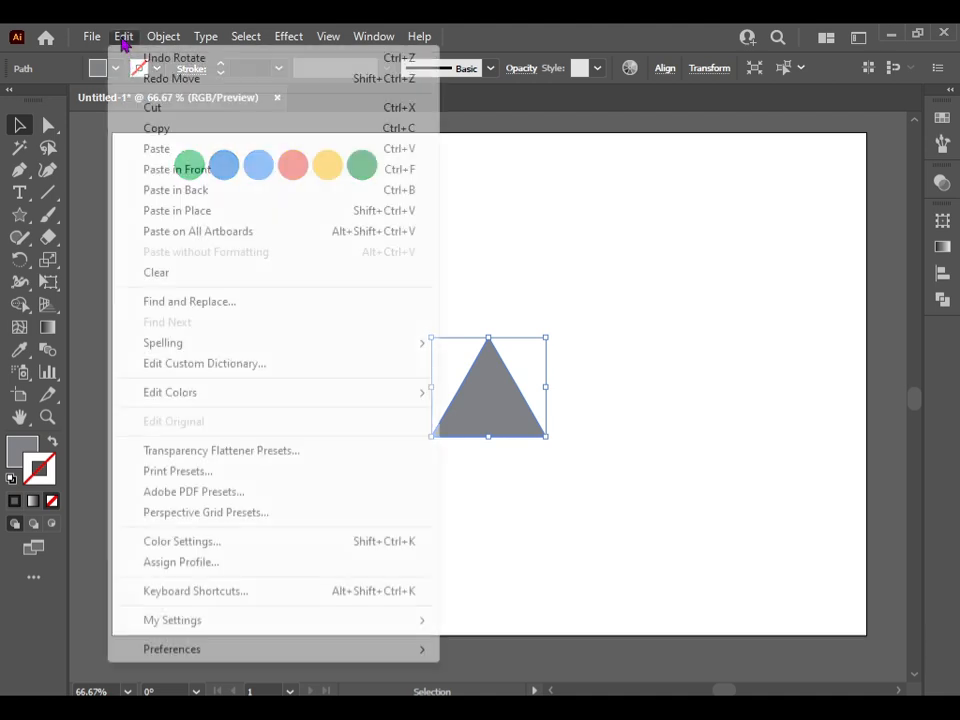
left_click(176, 210)
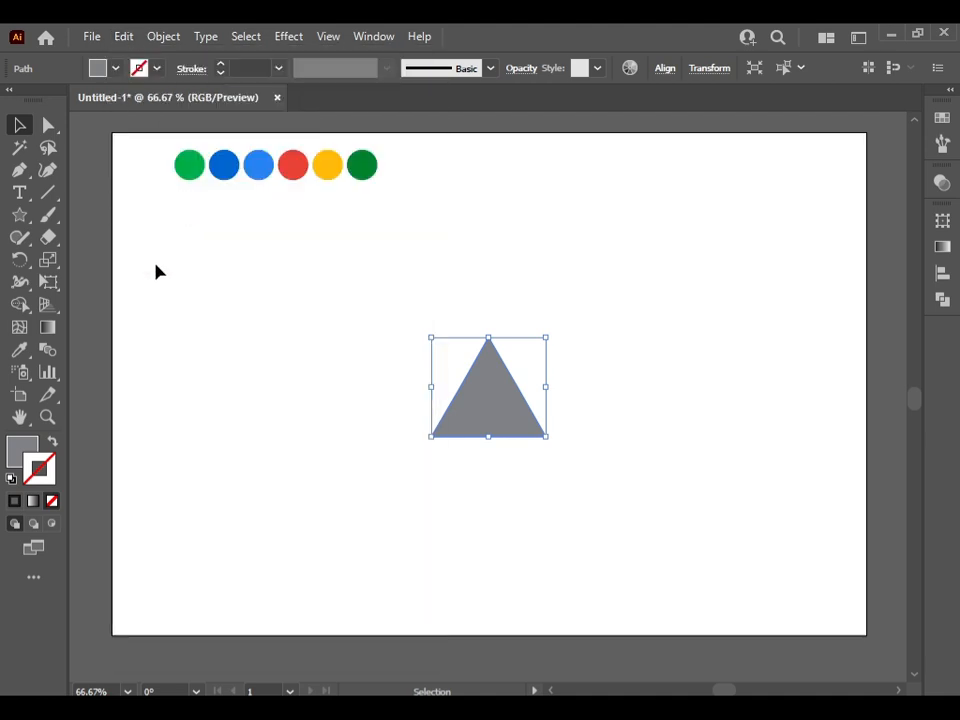
left_click(19, 259)
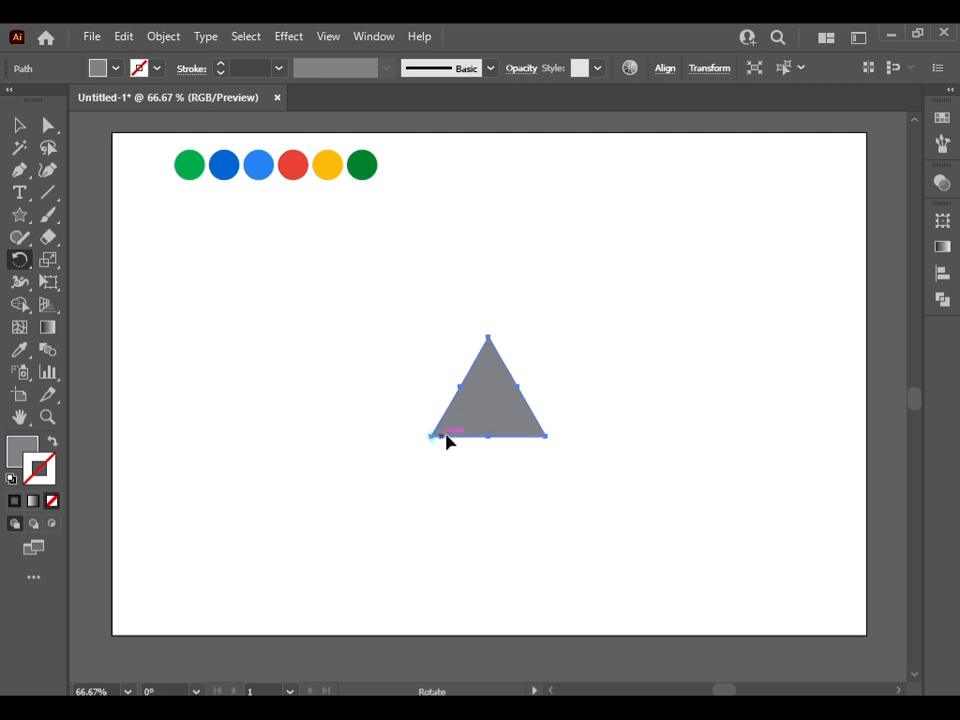
left_click_drag(548, 443, 368, 442)
Duplicate the central triangle in place and rotate the copy 180° about its lower-right corner
left_click(19, 125)
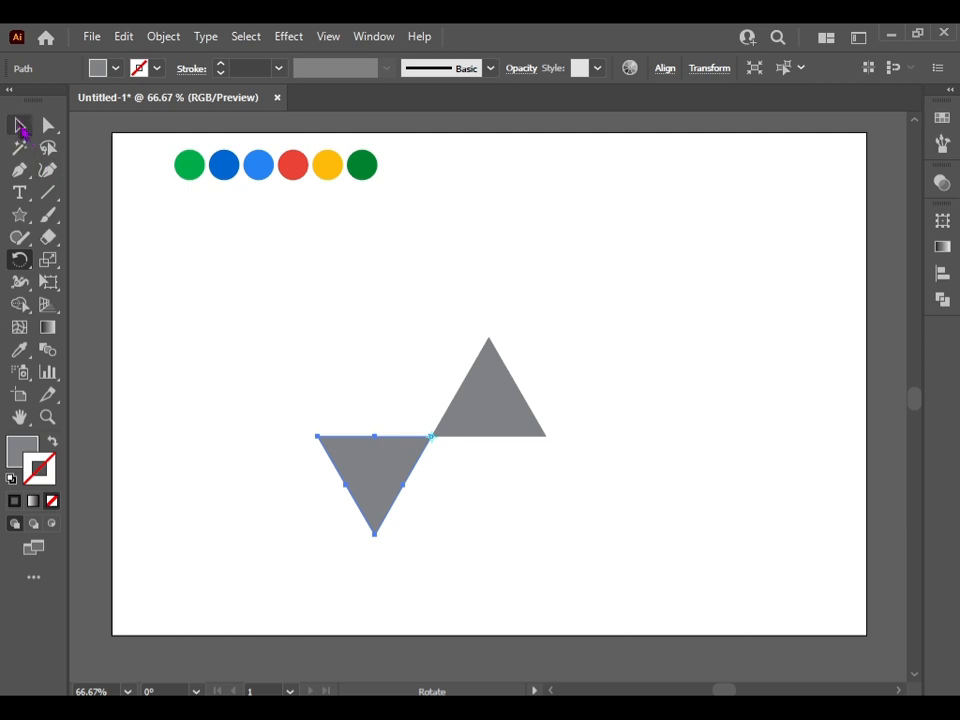
left_click(480, 388)
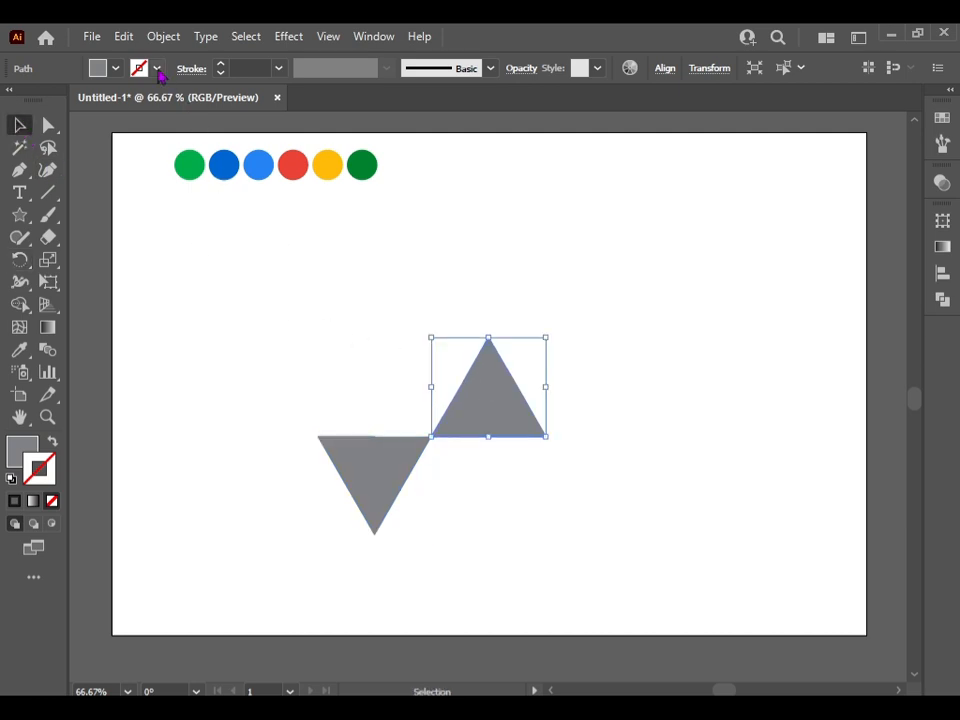
left_click(124, 37)
left_click(155, 128)
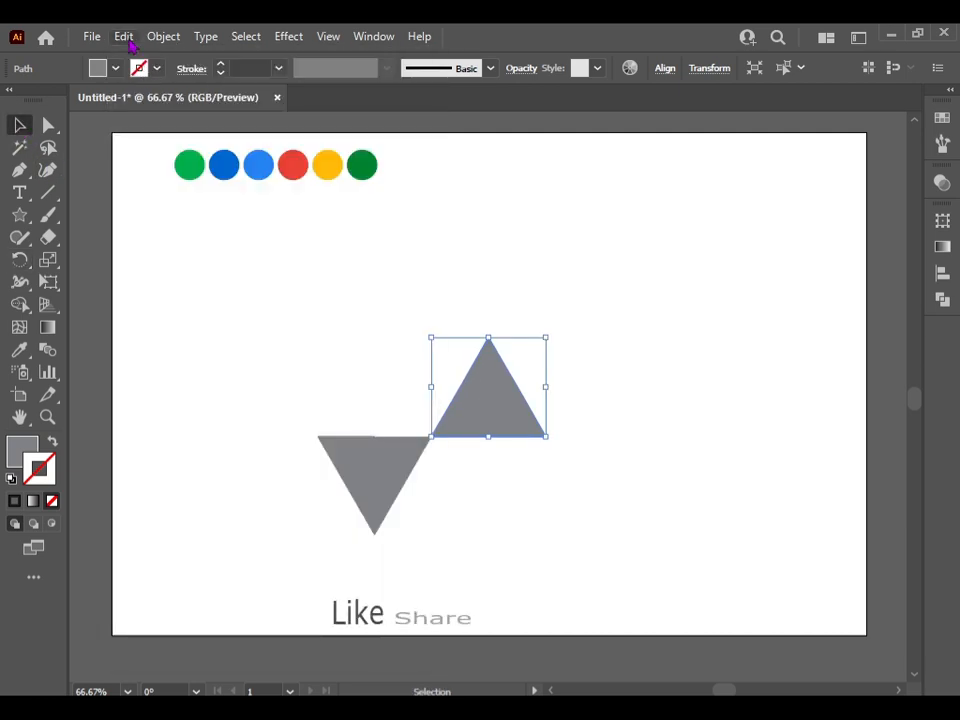
left_click(124, 37)
left_click(177, 210)
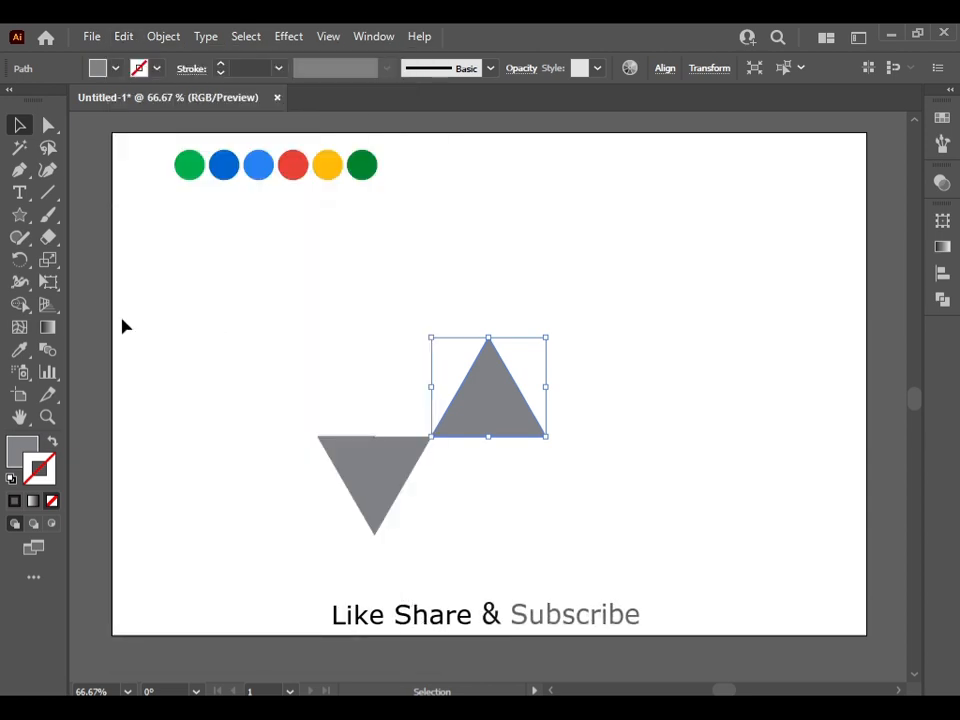
left_click(19, 259)
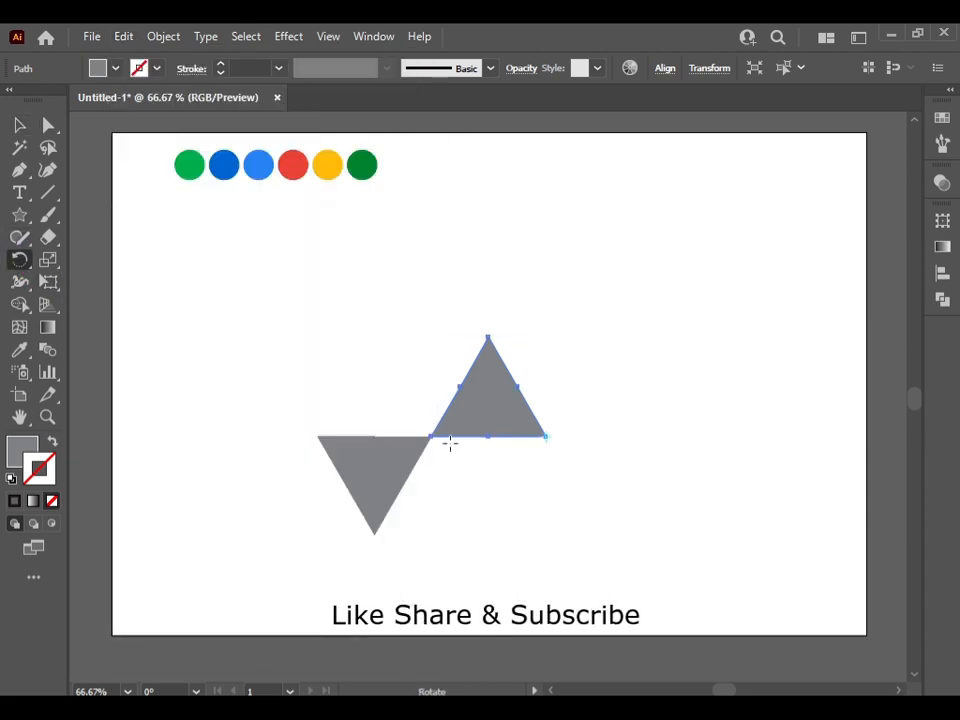
left_click_drag(427, 436, 626, 443)
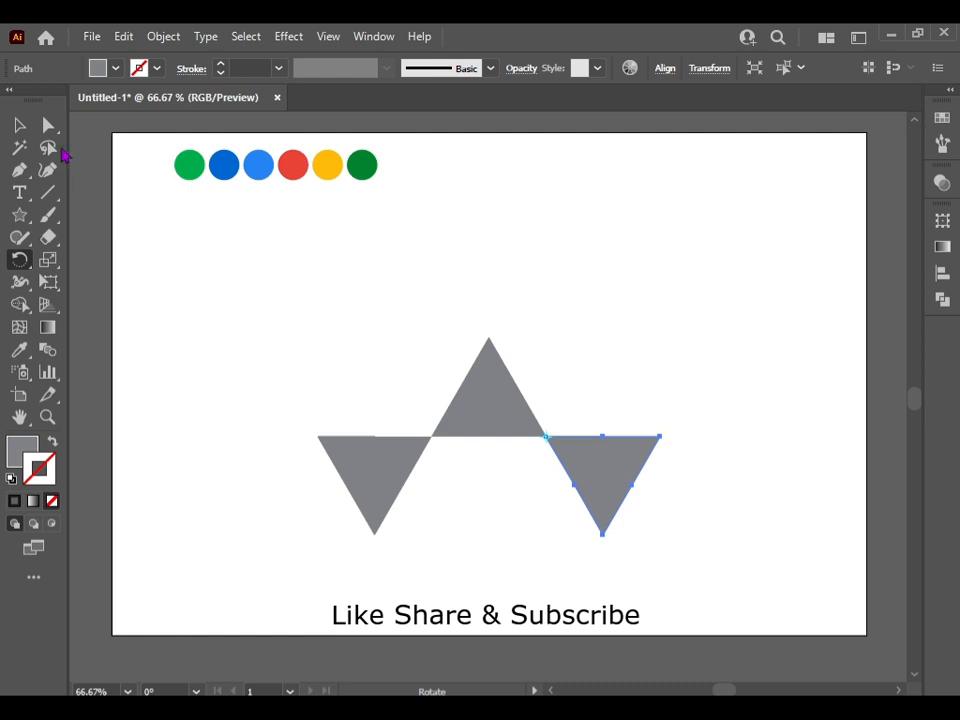
Duplicate the central triangle in place and rotate the copy 180° about its top corner
left_click(20, 126)
left_click(492, 404)
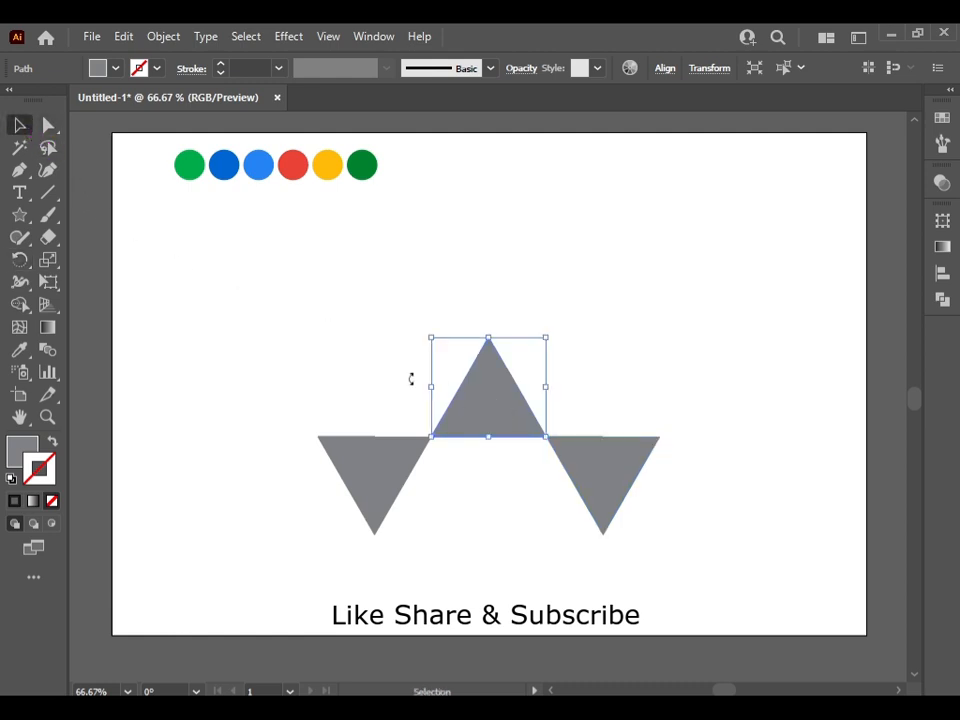
left_click(123, 37)
left_click(154, 128)
left_click(124, 37)
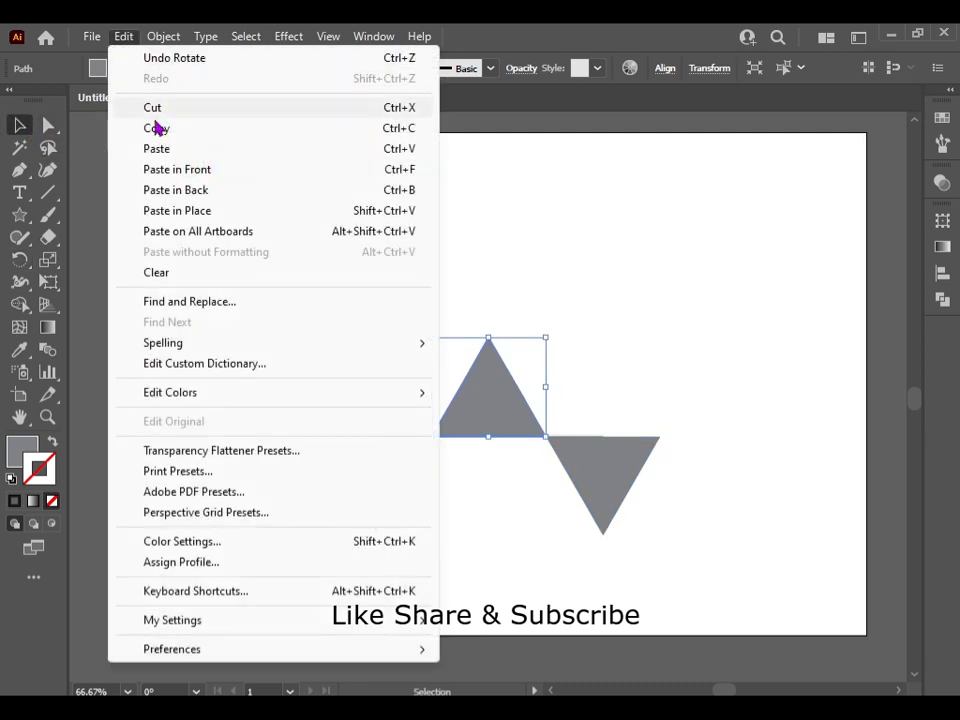
left_click(156, 211)
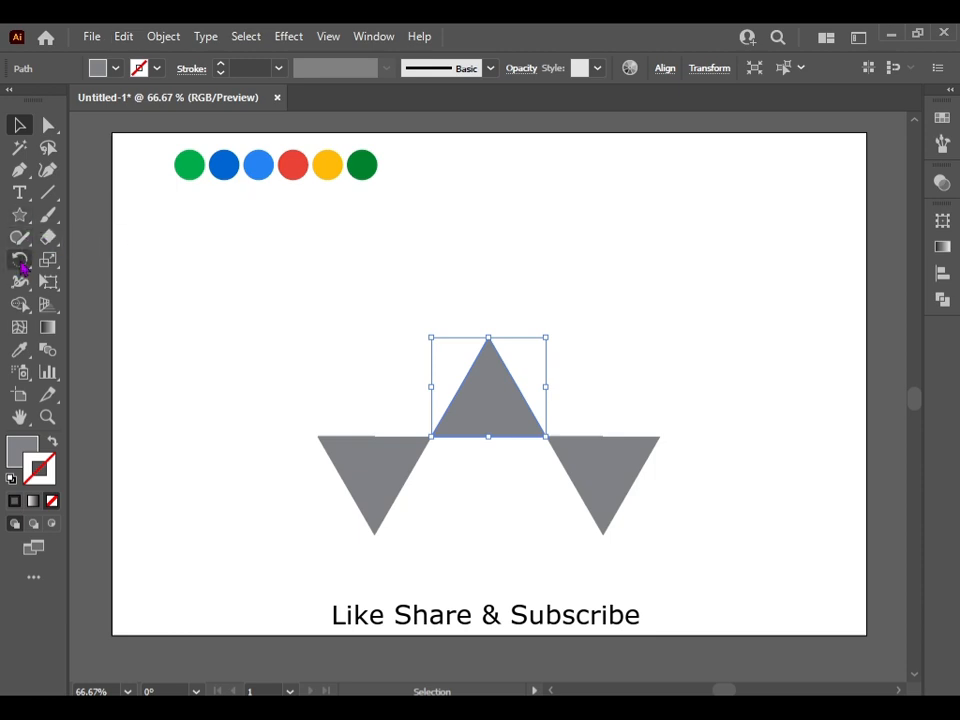
left_click(20, 260)
left_click(482, 352)
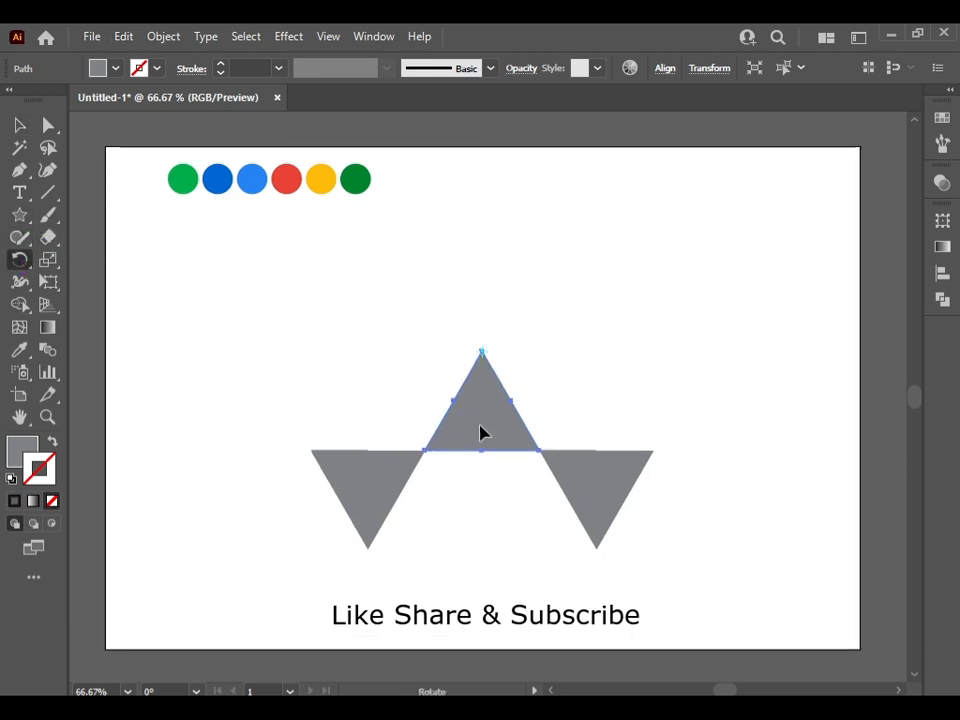
left_click_drag(482, 457, 482, 306)
left_click(20, 126)
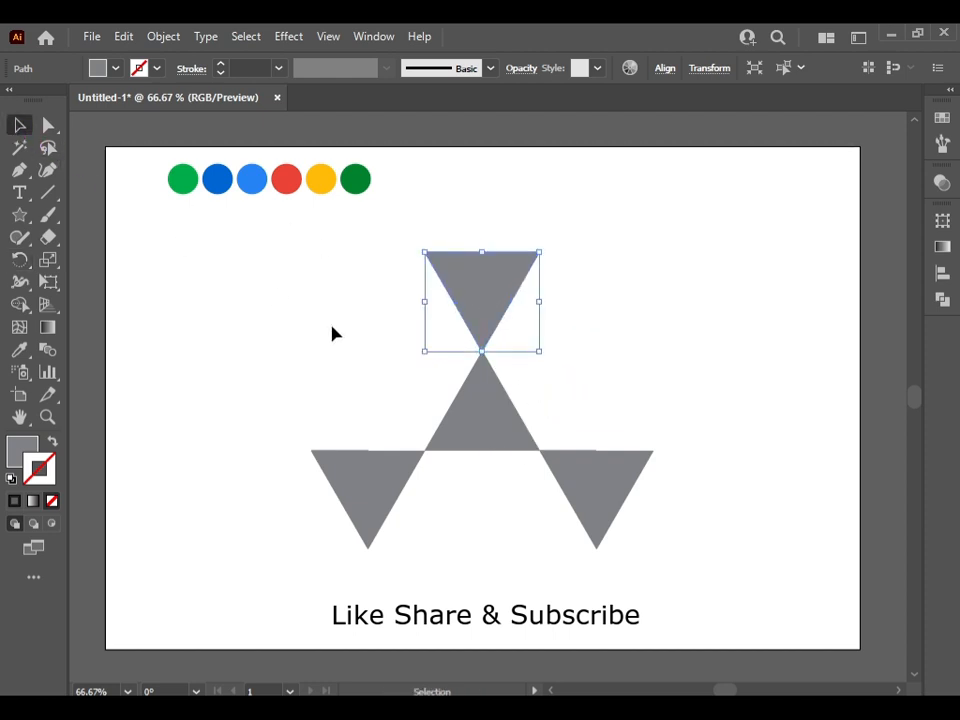
left_click(364, 343)
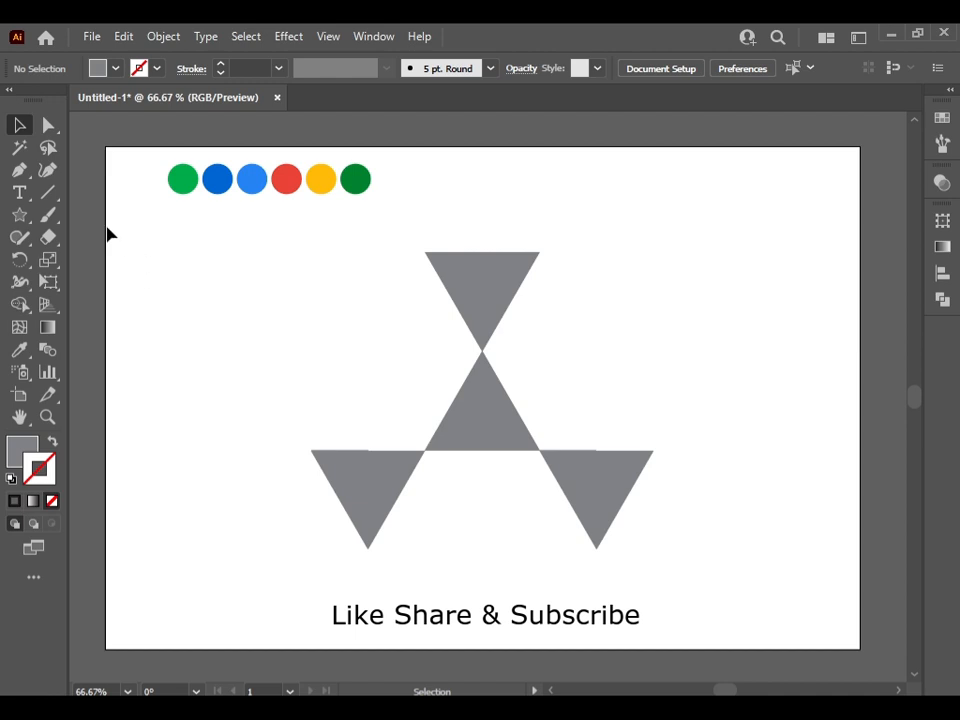
Draw a closed six-sided Pen path through the outer corners of the three inverted triangles
left_click(19, 170)
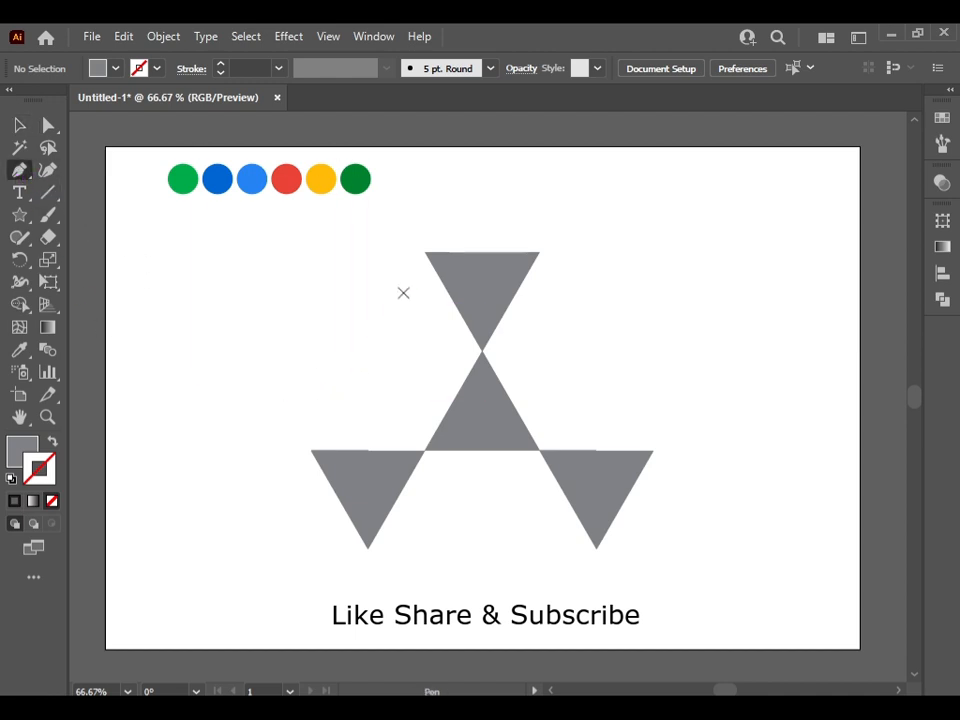
left_click(424, 252)
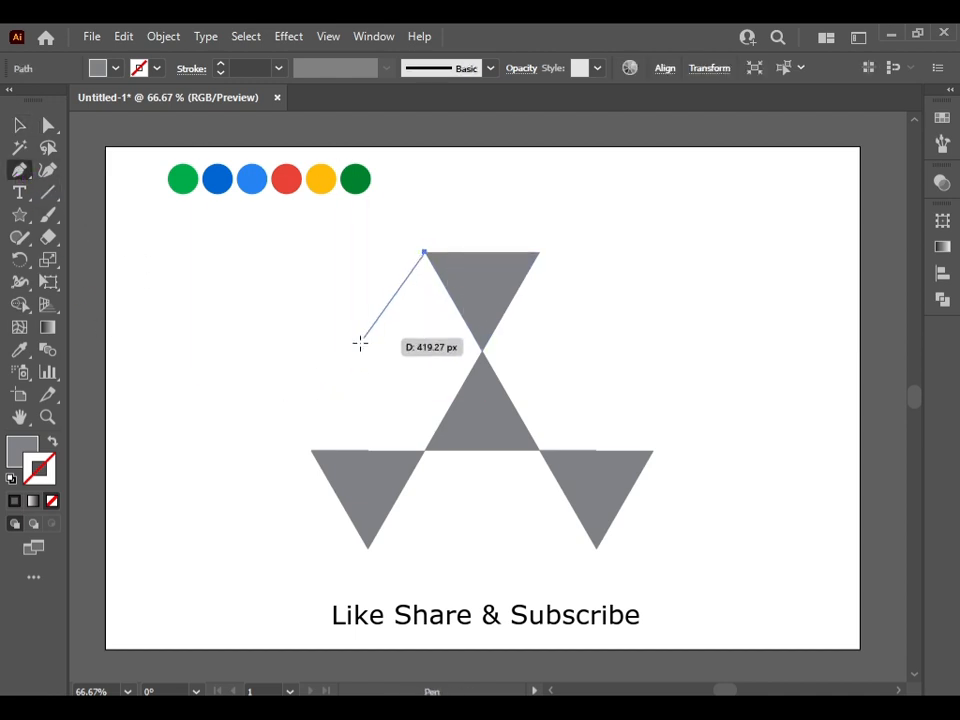
left_click(311, 451)
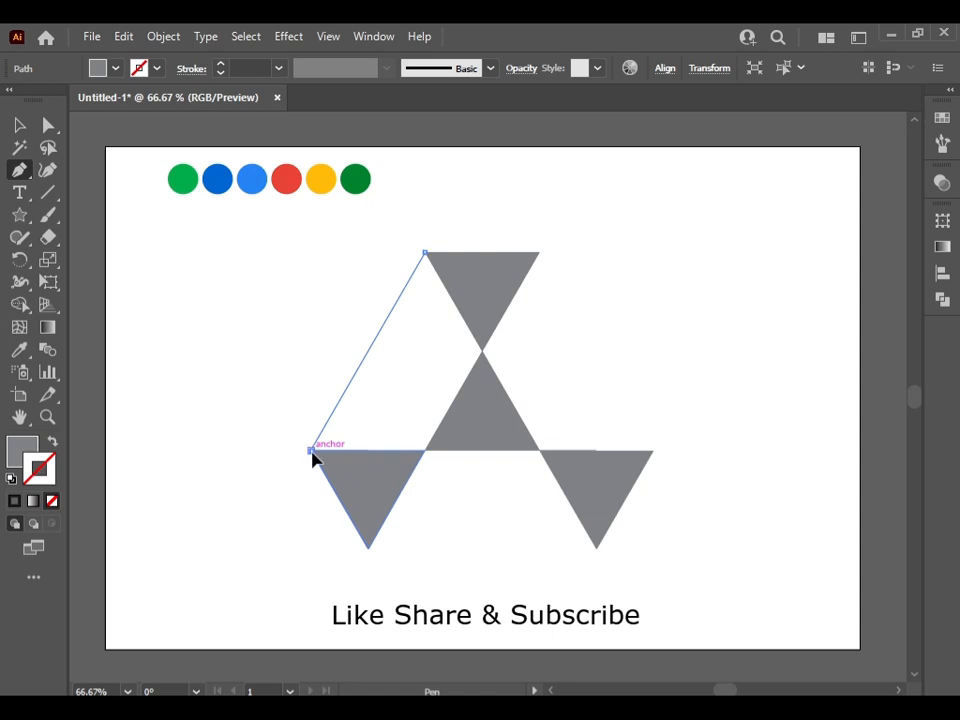
left_click(368, 548)
left_click(596, 548)
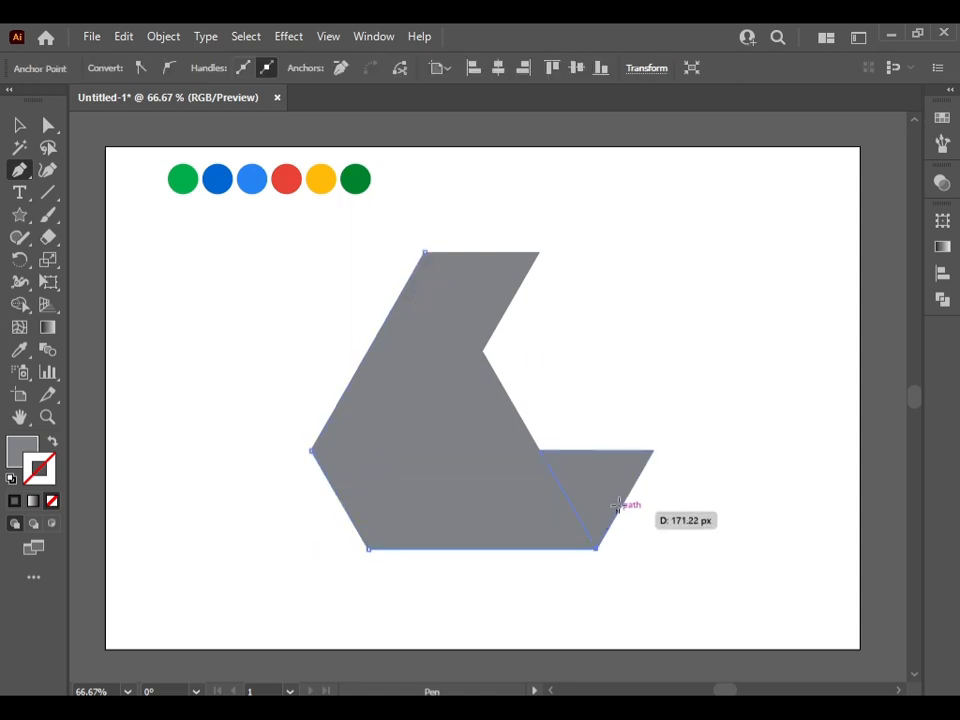
left_click(652, 451)
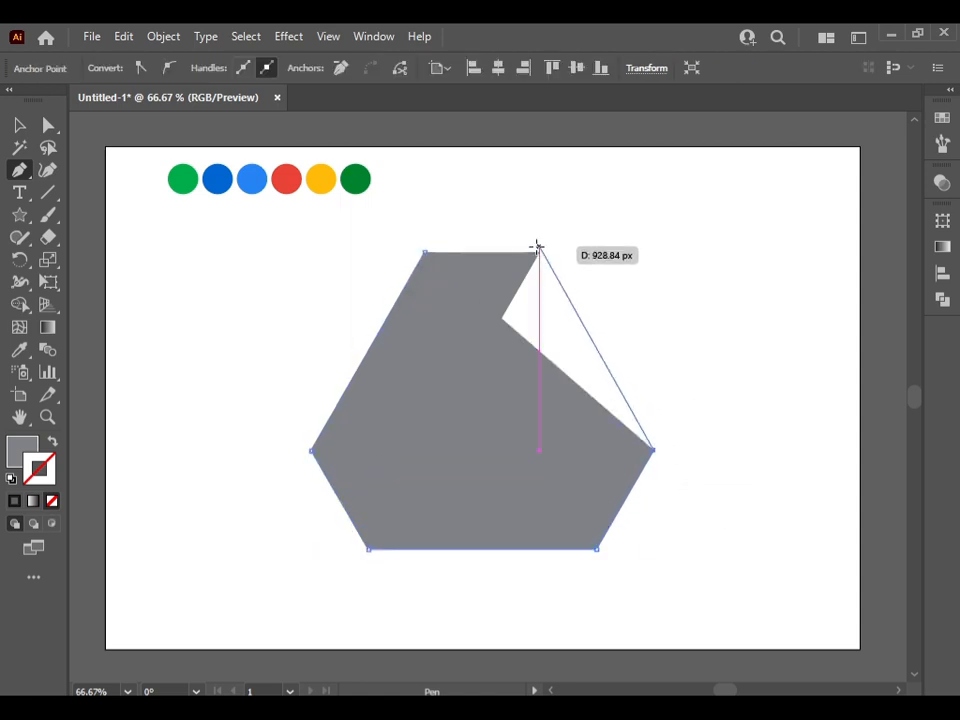
left_click(538, 252)
left_click(424, 252)
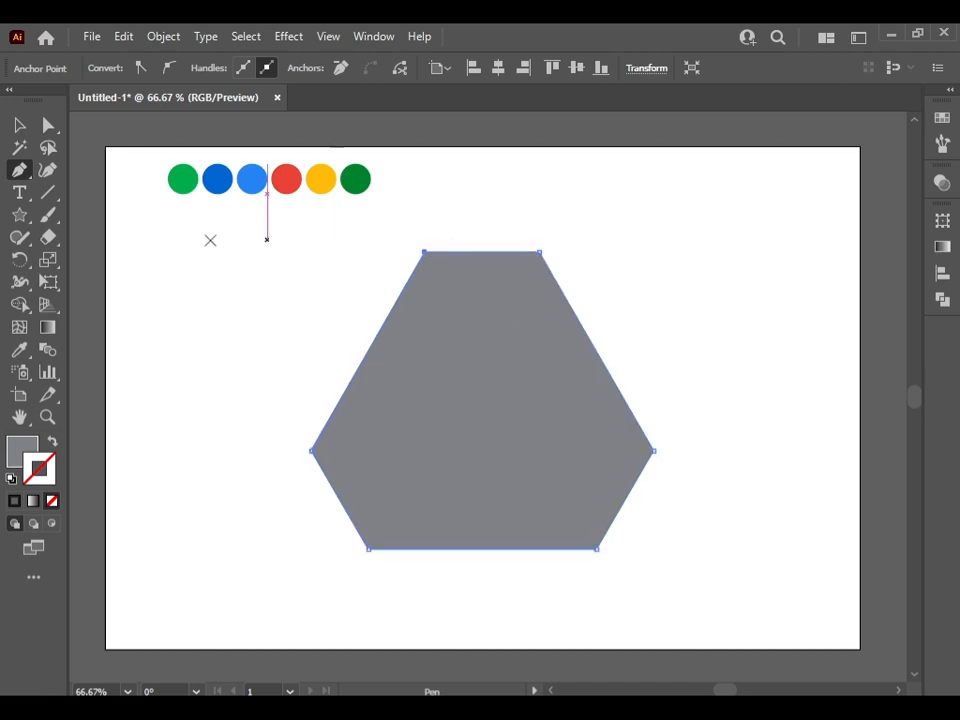
Select the hexagonal outline with all the triangles, expand them, and split them with the Pathfinder Divide operation
left_click(19, 125)
left_click_drag(203, 252, 655, 586)
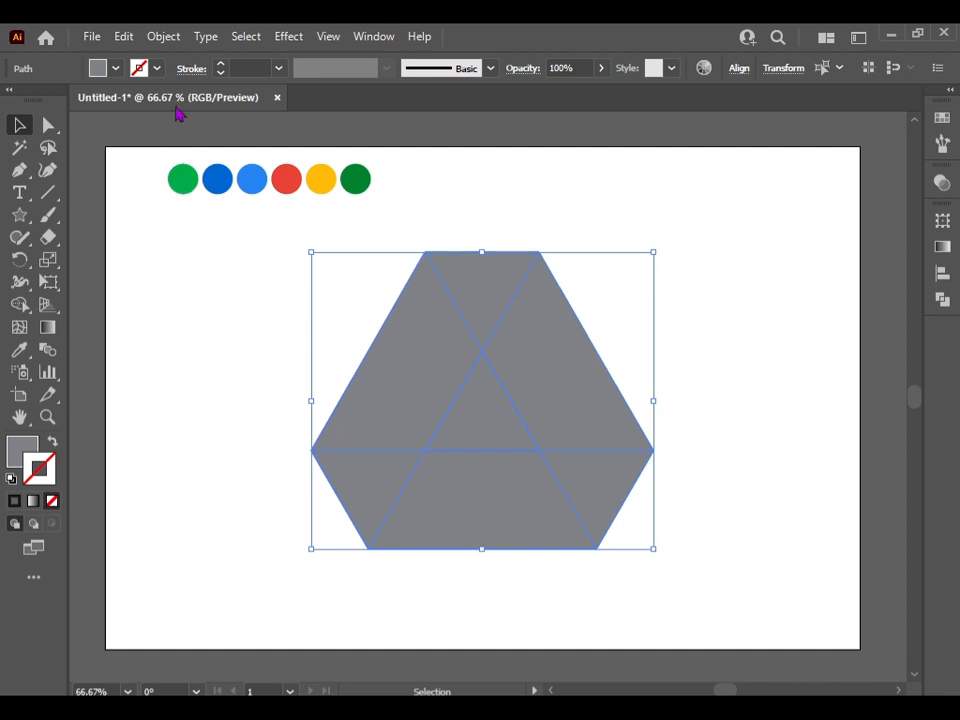
left_click(171, 36)
left_click(255, 255)
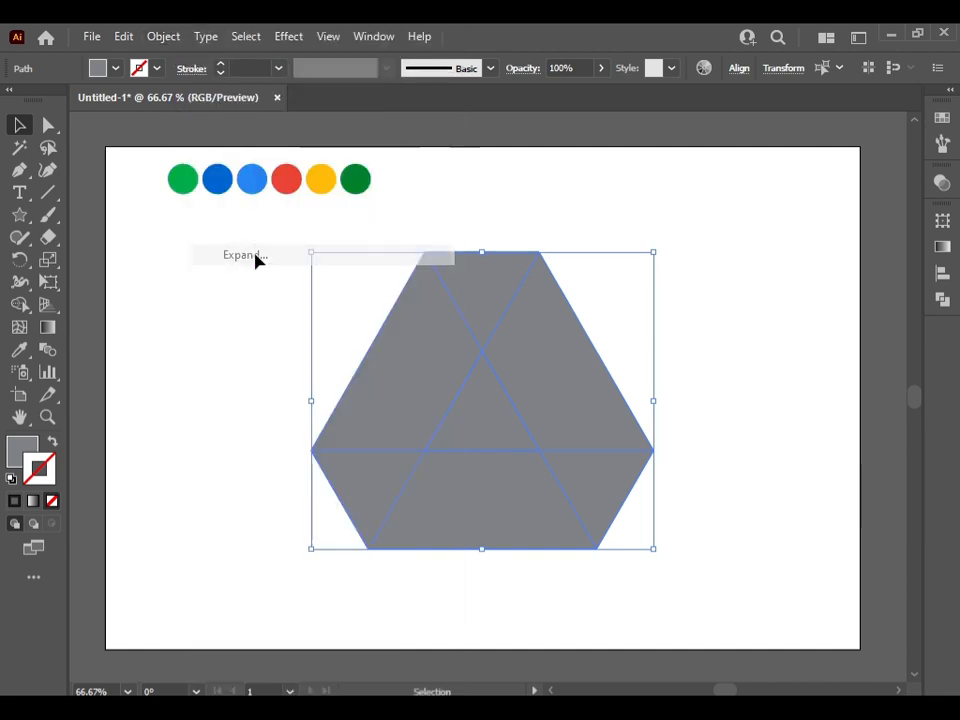
left_click(941, 299)
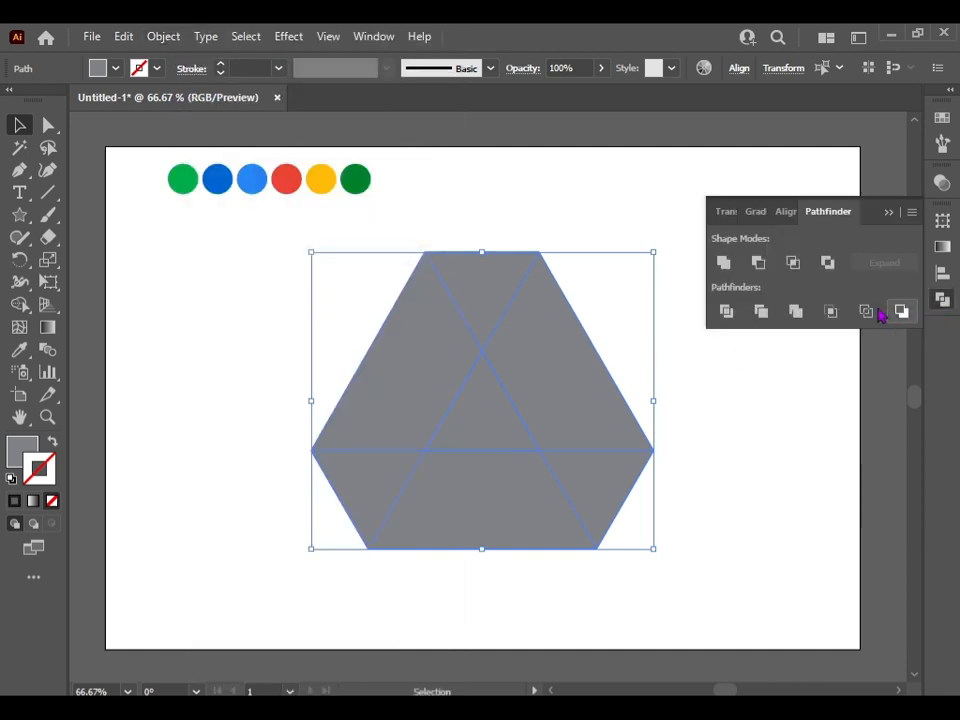
left_click(731, 316)
Ungroup the divided pieces and delete the central triangle
right_click(596, 348)
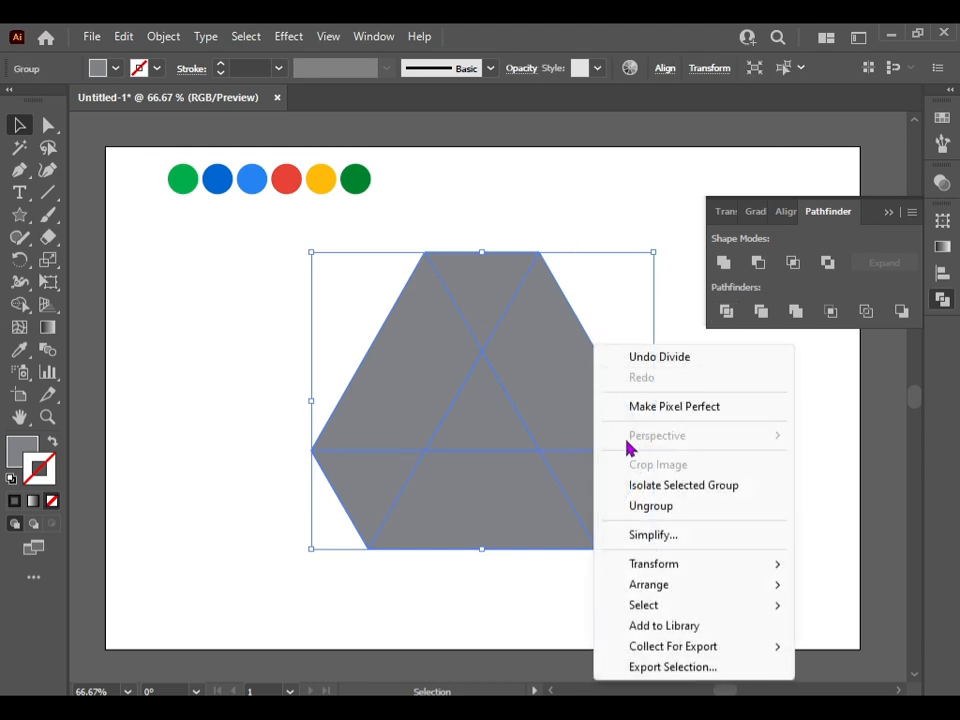
left_click(651, 508)
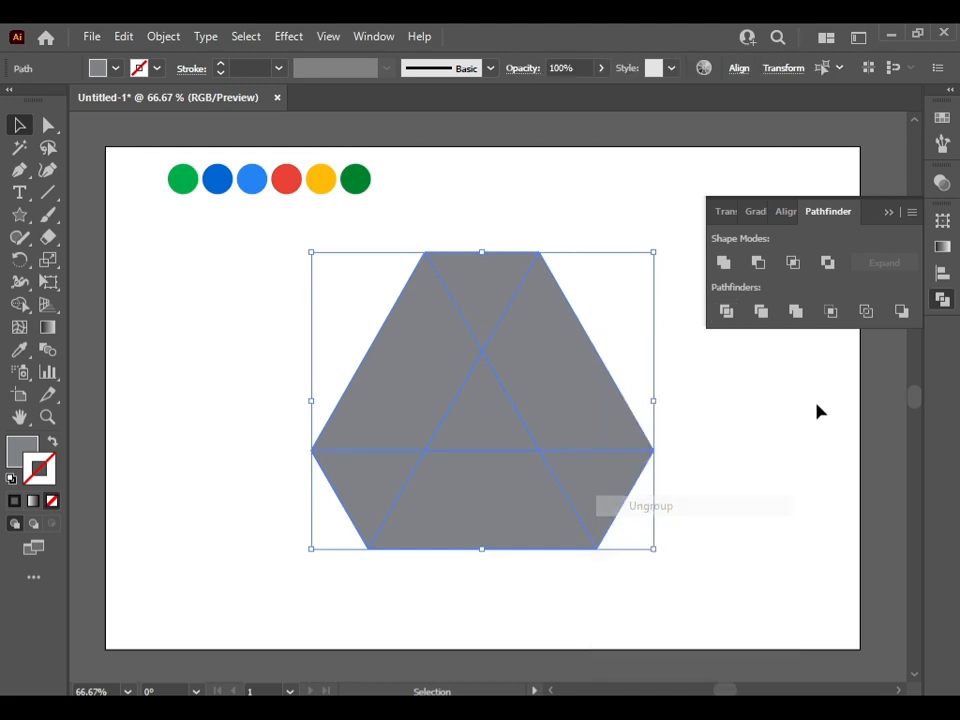
left_click(888, 214)
left_click(686, 320)
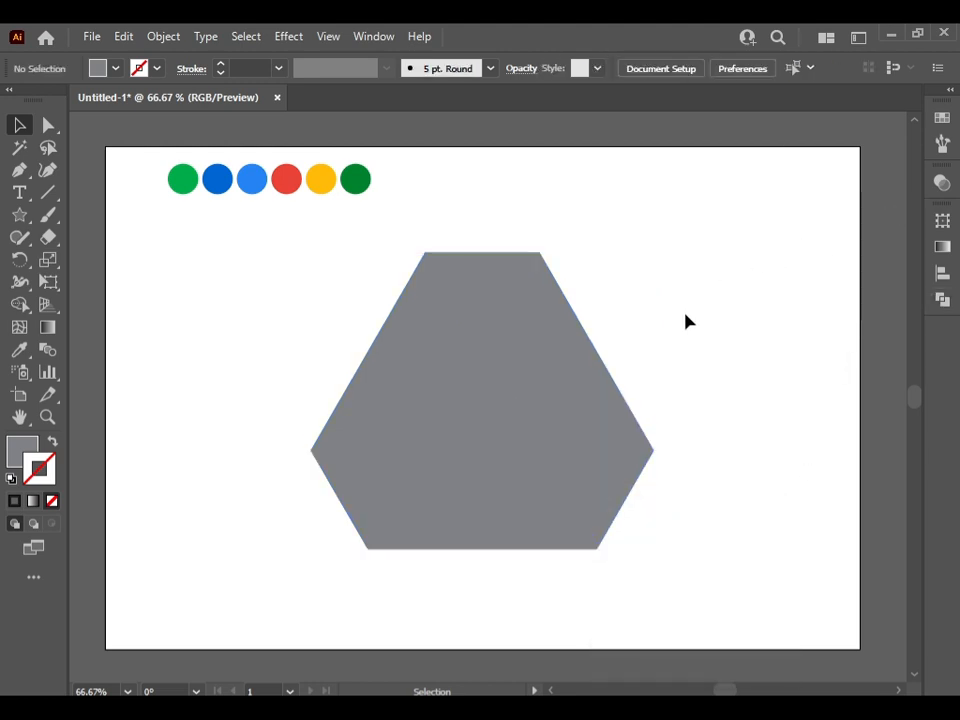
left_click(462, 413)
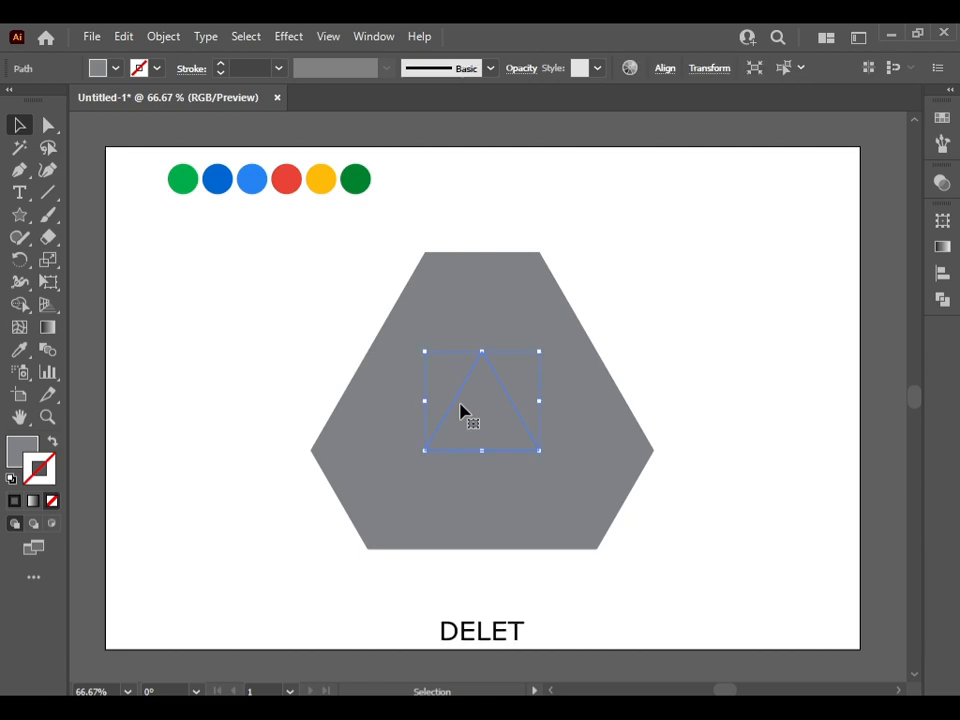
key("Delete")
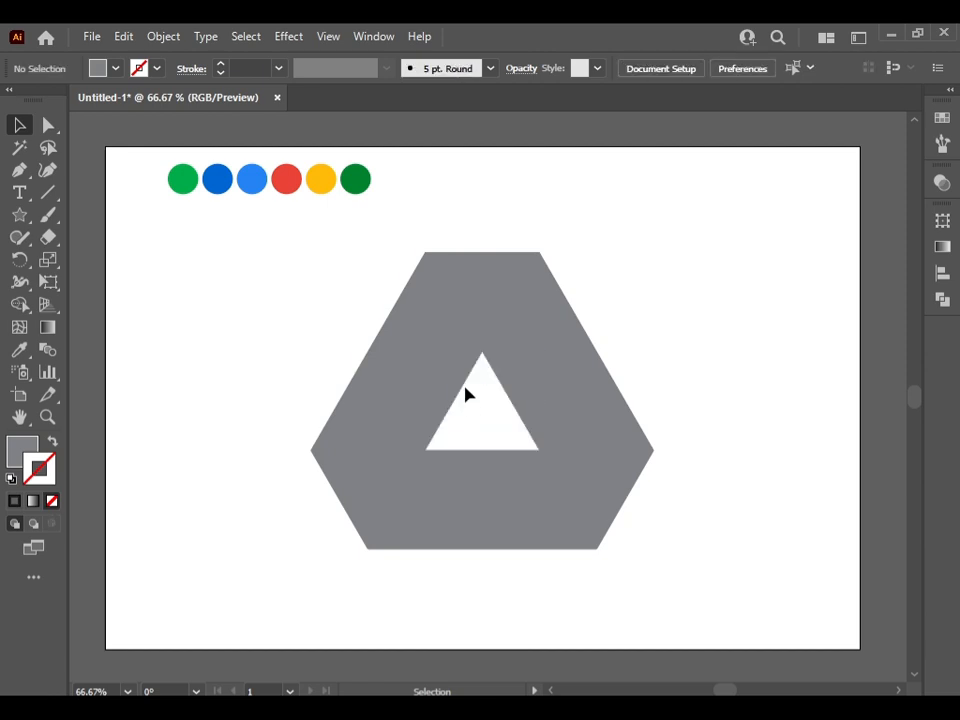
Colour the left parallelogram piece light green by sampling the first sample circle with the Eyedropper
left_click(482, 299)
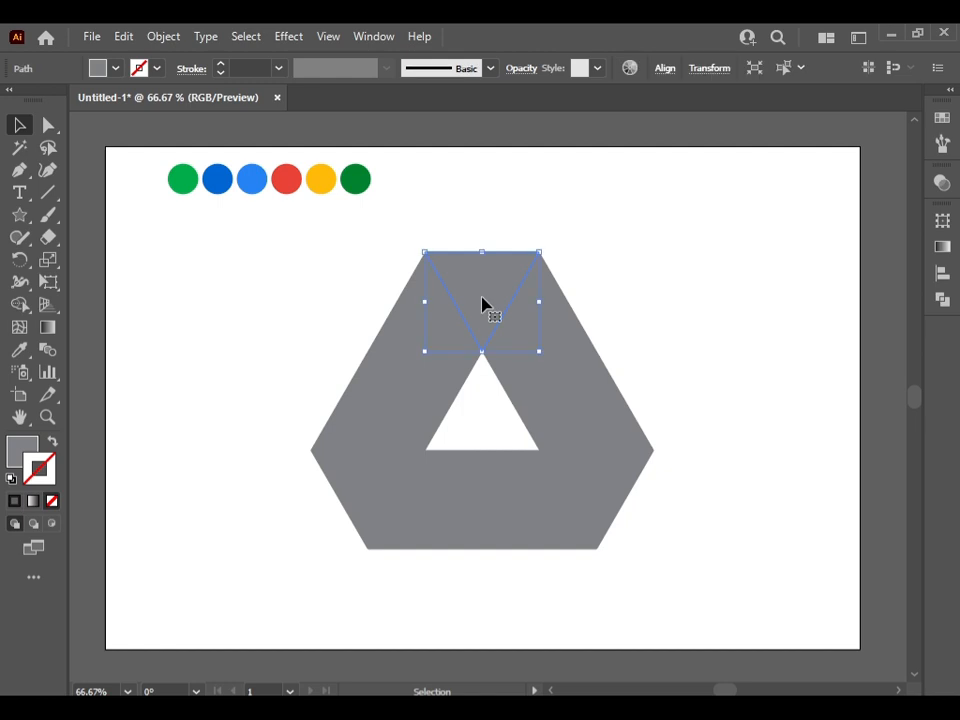
left_click(321, 330)
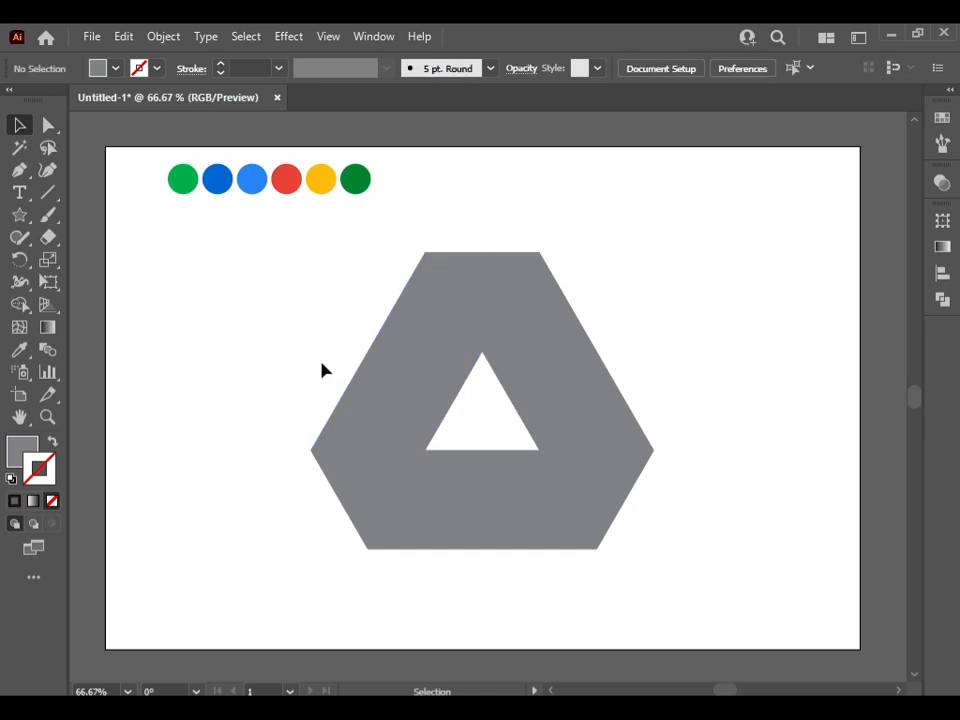
left_click(398, 391)
left_click(20, 350)
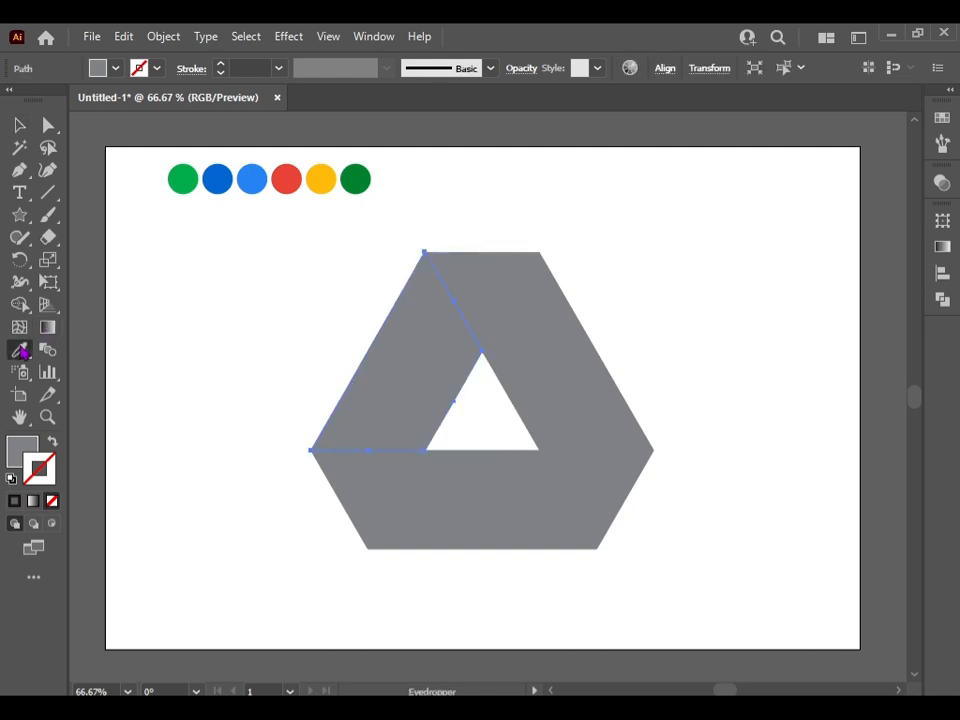
left_click(185, 179)
Colour the lower-left triangle dark blue and the base trapezoid light blue by sampling the matching circles
left_click(20, 125)
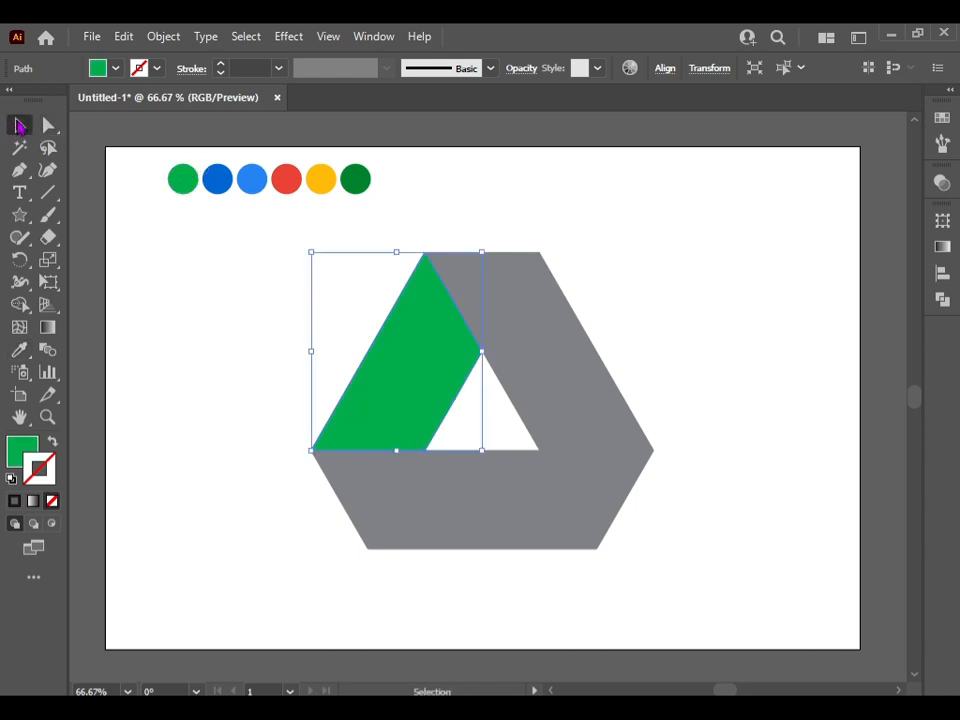
left_click(327, 486)
left_click(20, 350)
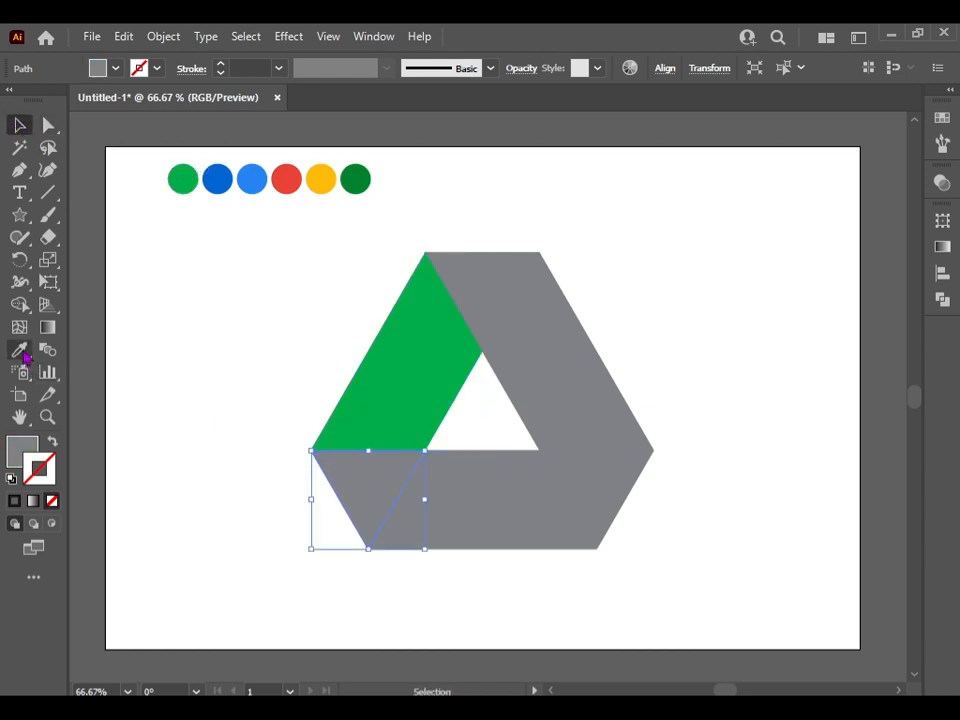
left_click(218, 180)
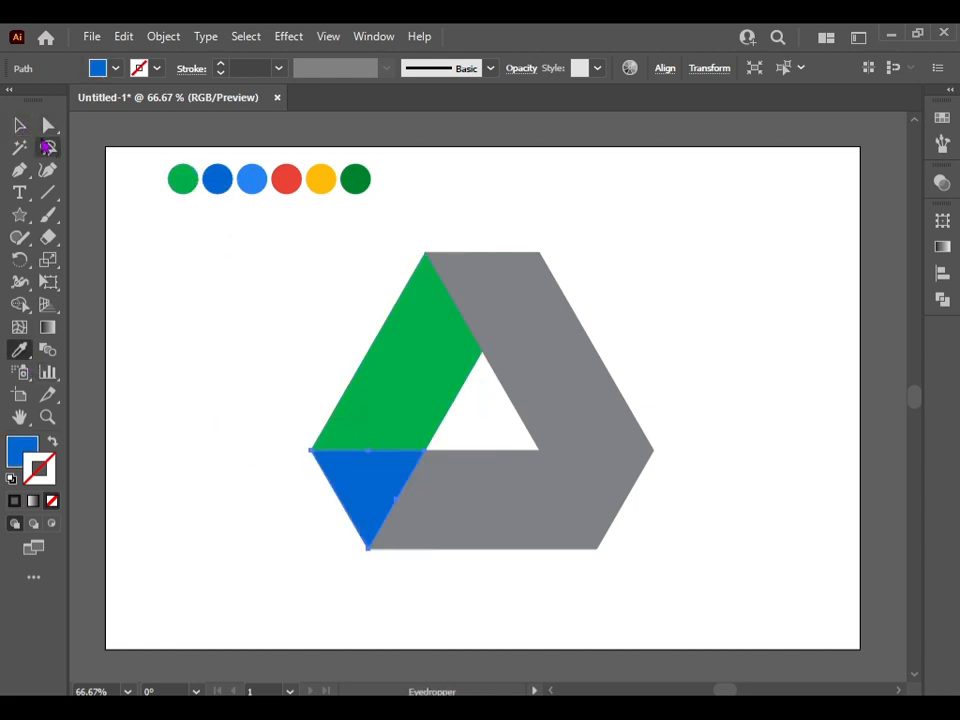
left_click(20, 125)
left_click(406, 505)
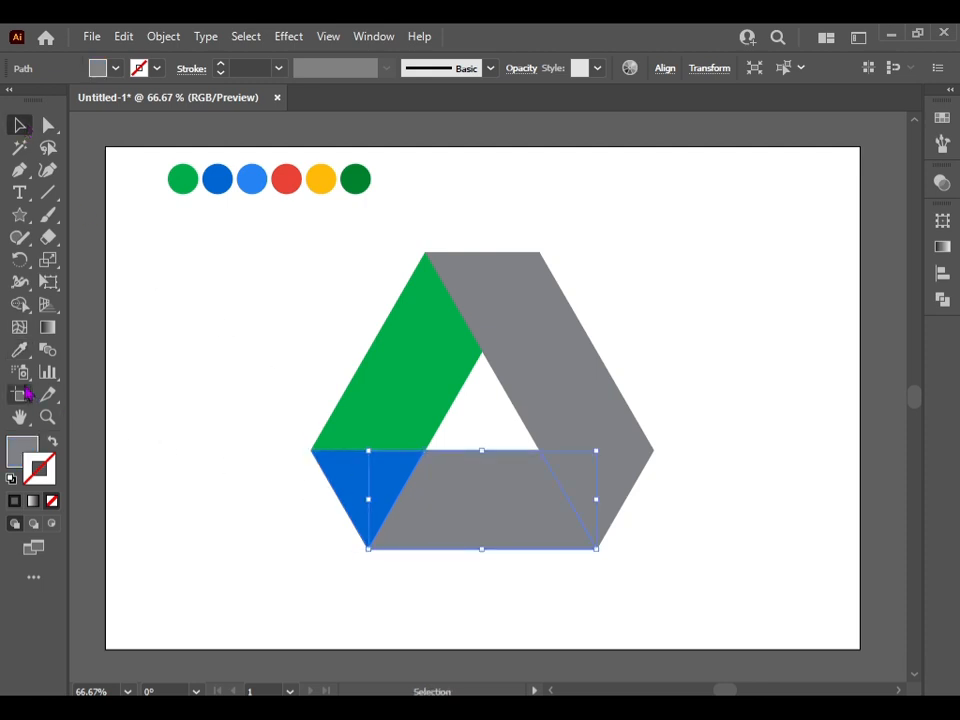
left_click(19, 351)
left_click(252, 186)
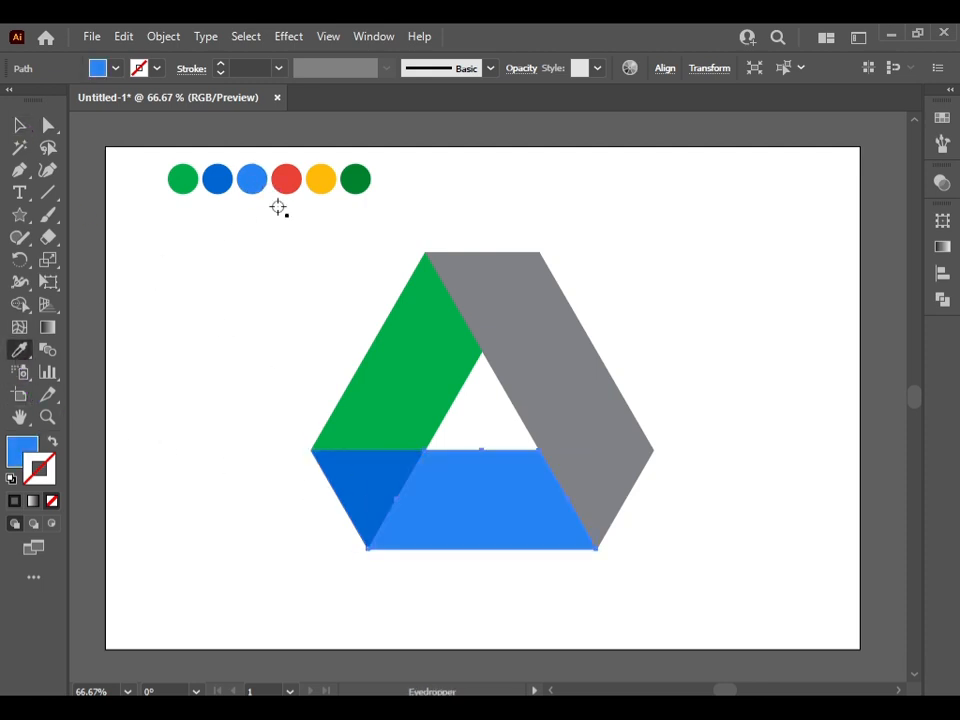
Colour the lower-right triangle red and the right parallelogram piece yellow by sampling the matching circles
left_click(21, 126)
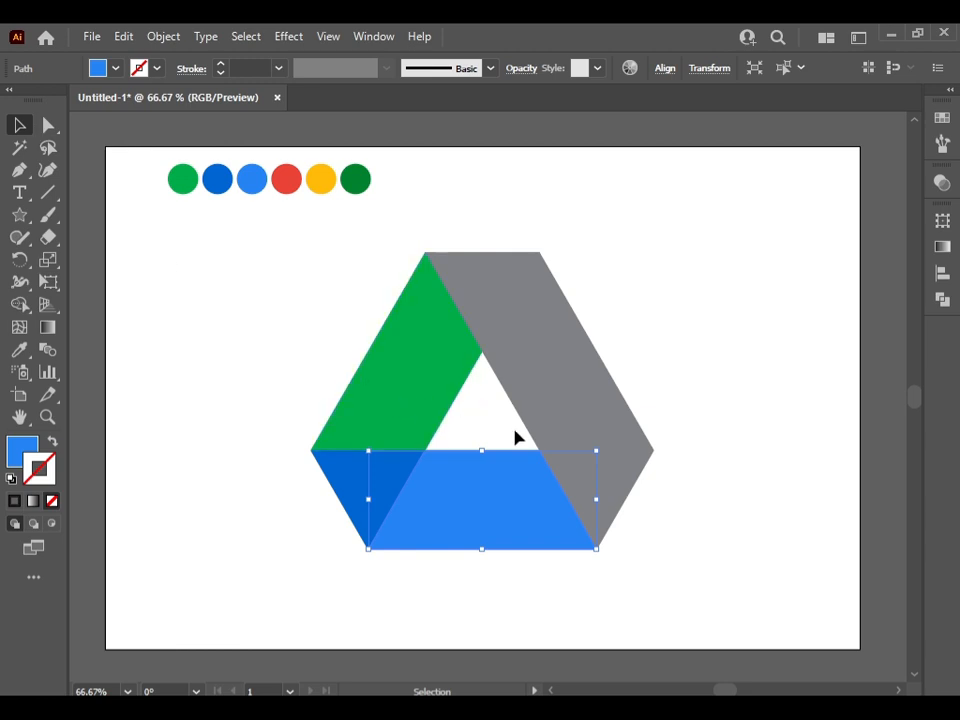
left_click(563, 476)
left_click(19, 351)
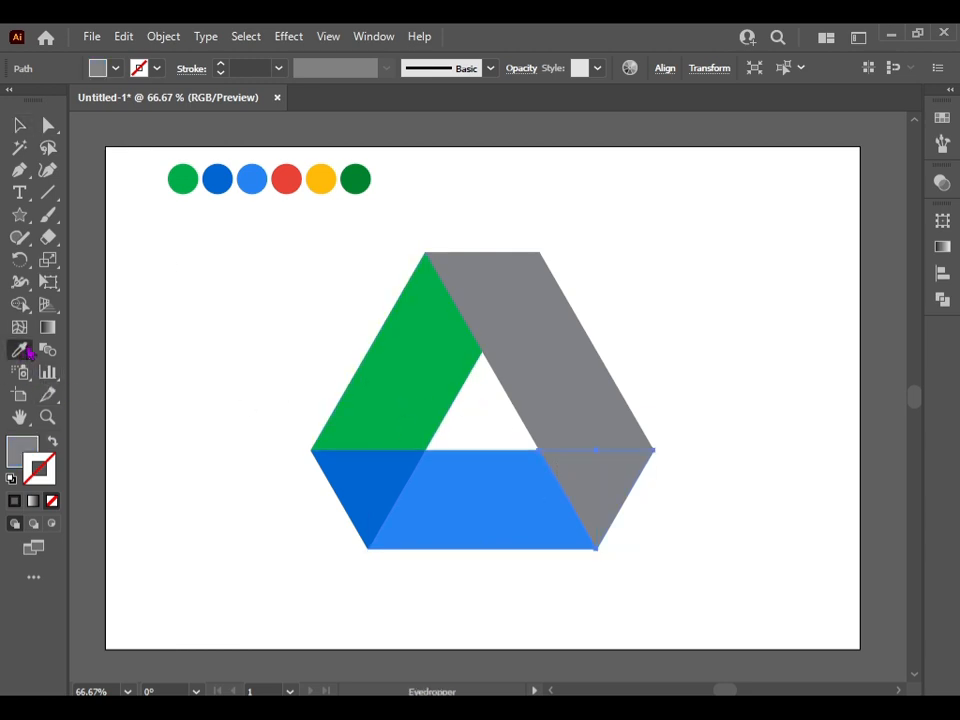
left_click(287, 182)
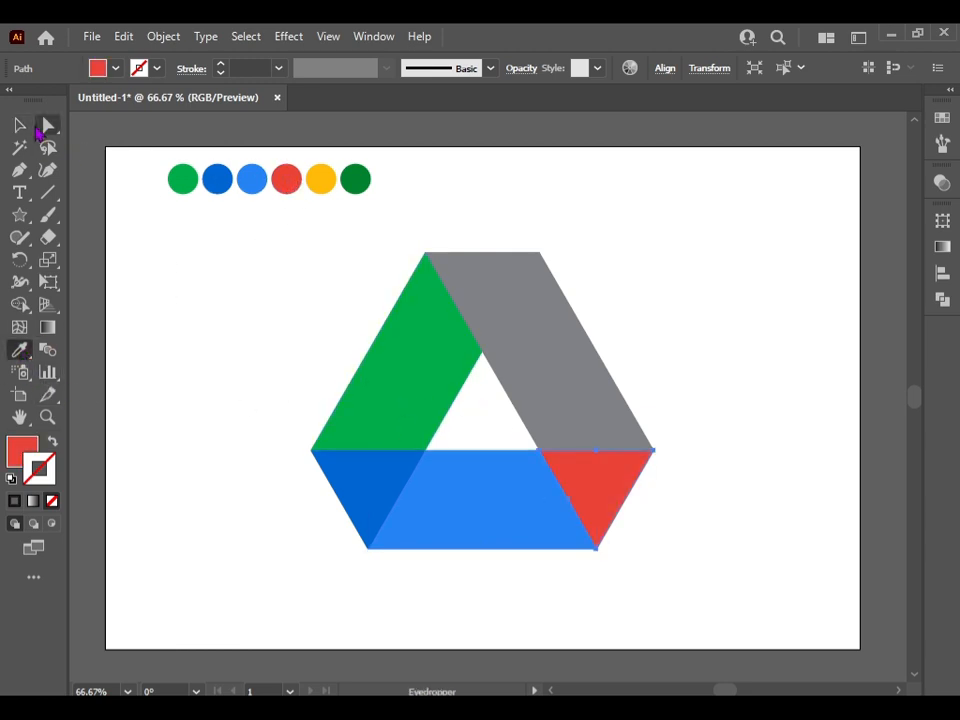
left_click(20, 126)
left_click(582, 389)
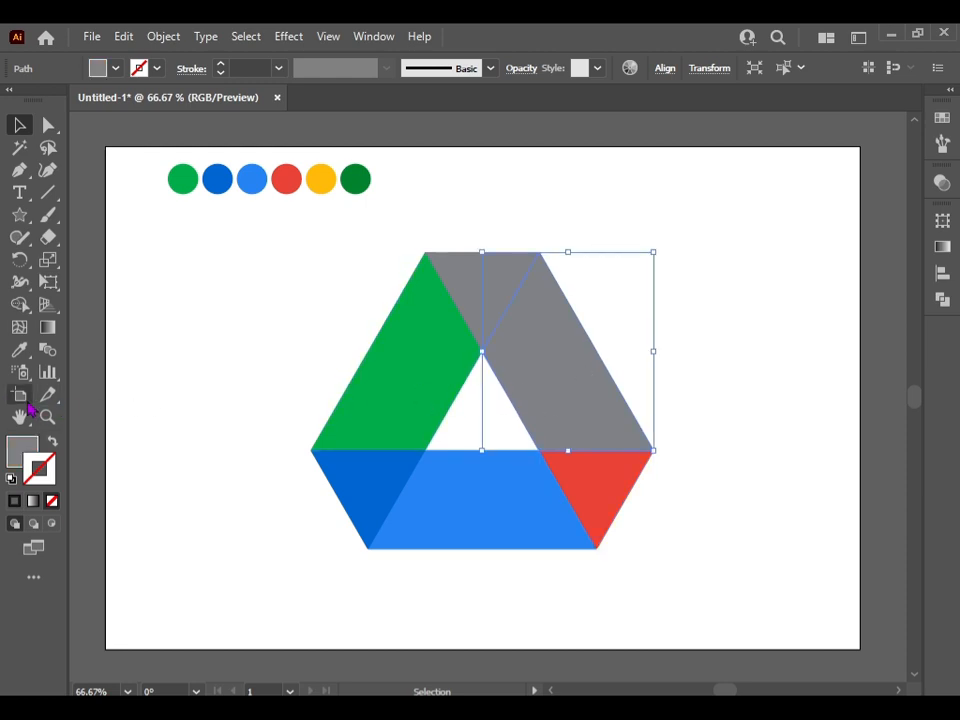
left_click(19, 351)
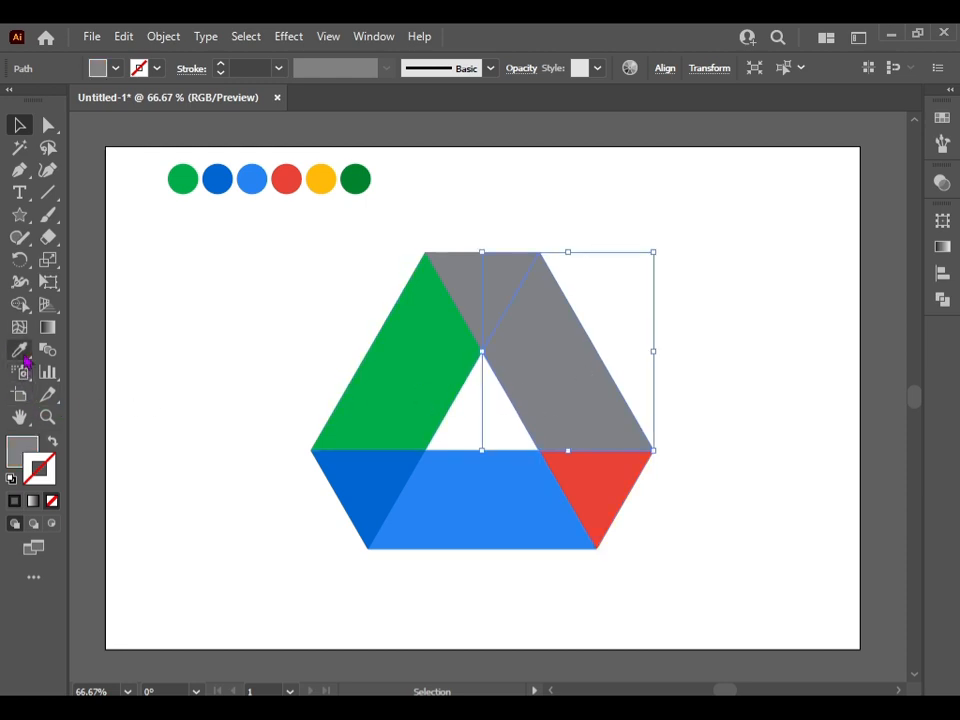
left_click(321, 181)
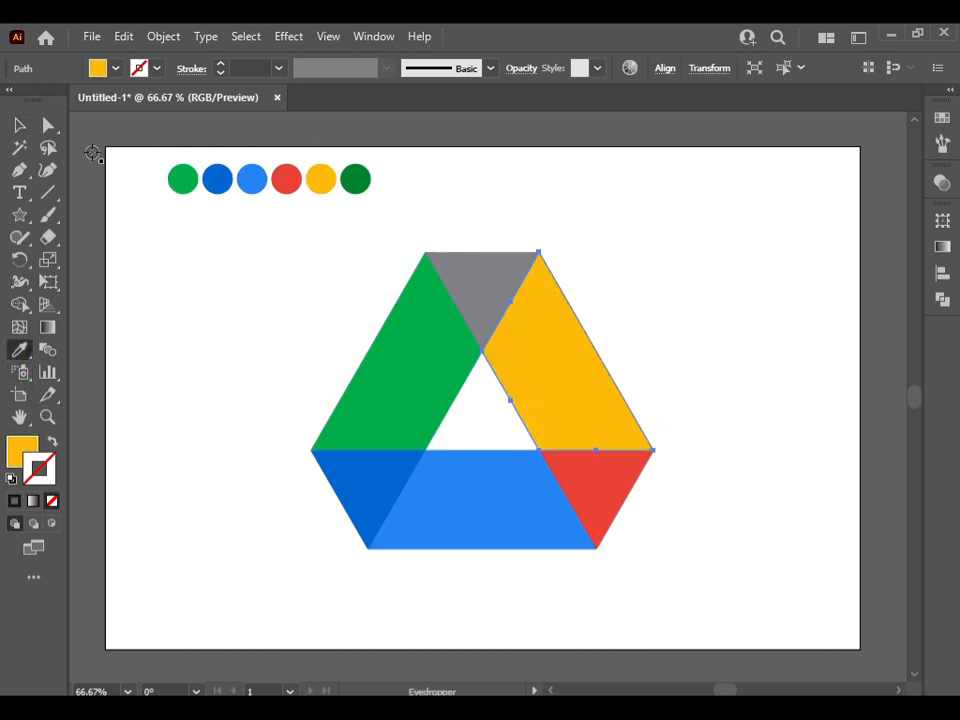
Colour the top inverted triangle dark green by sampling the last sample circle, and deselect it
left_click(19, 125)
left_click(281, 306)
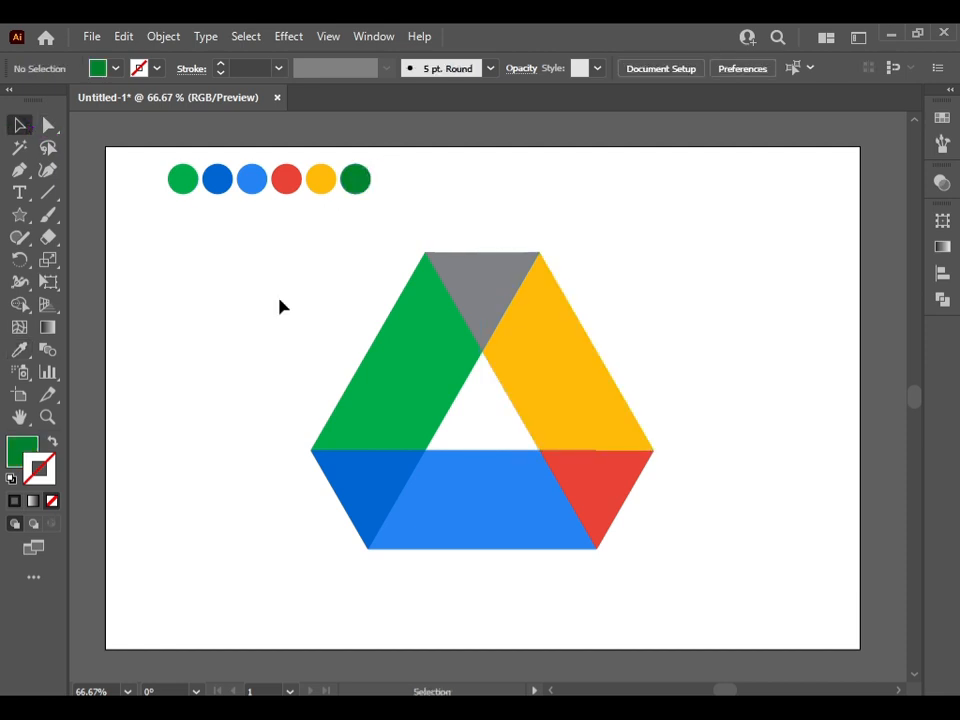
left_click(462, 268)
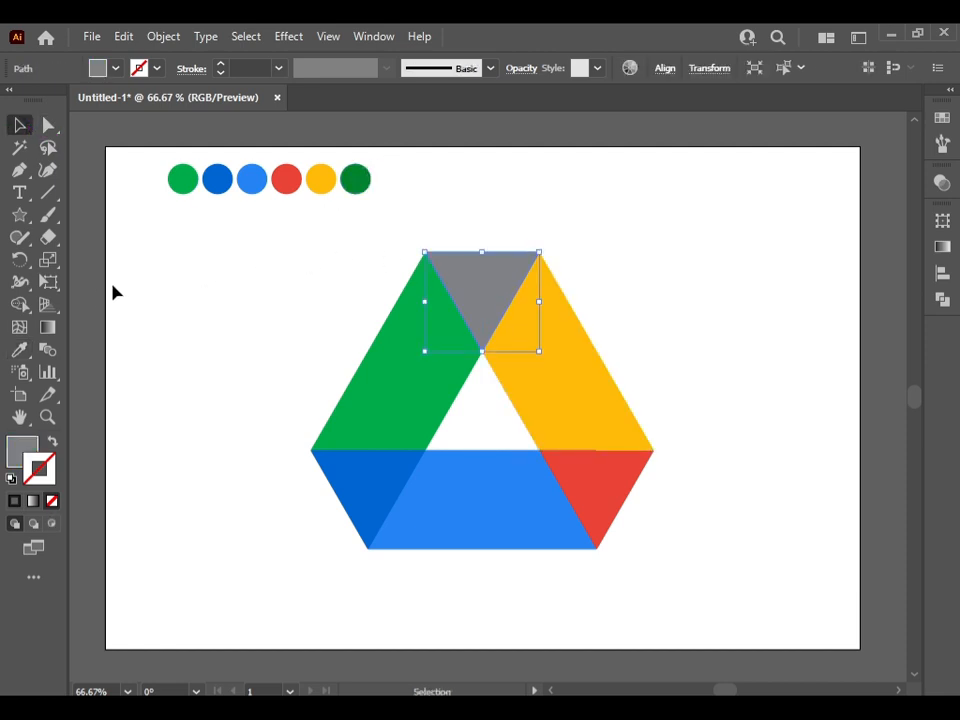
left_click(32, 353)
left_click(354, 182)
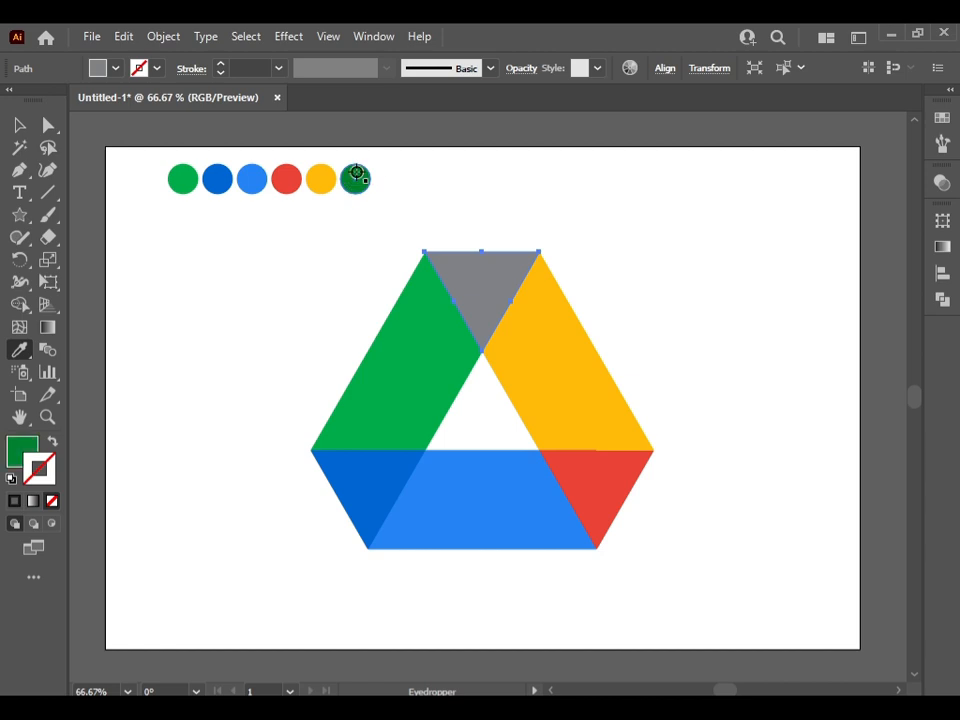
left_click(17, 125)
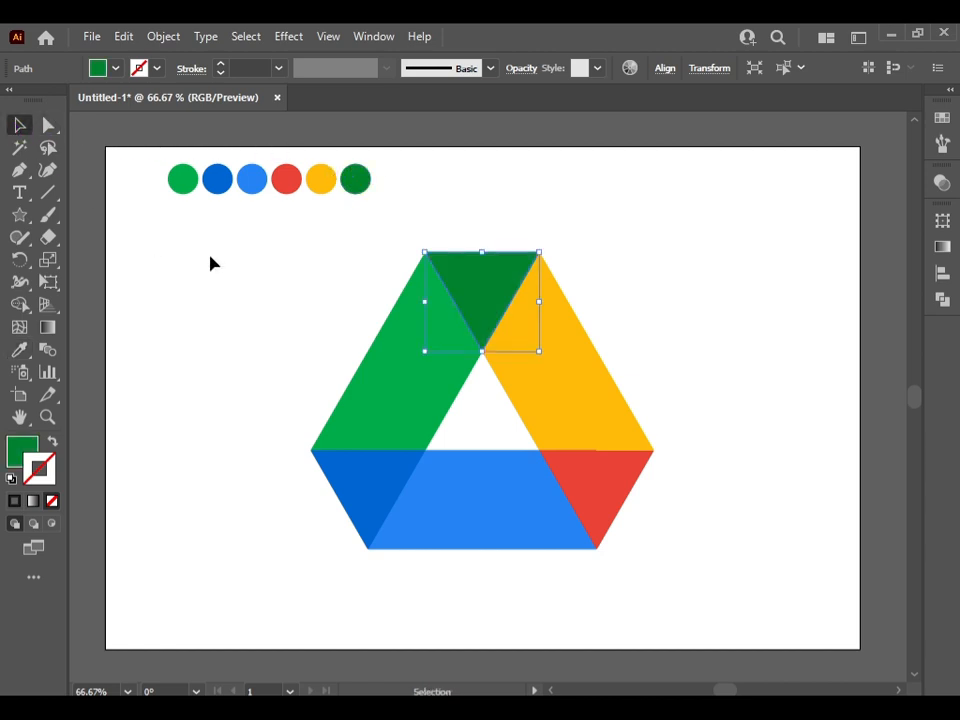
left_click(224, 270)
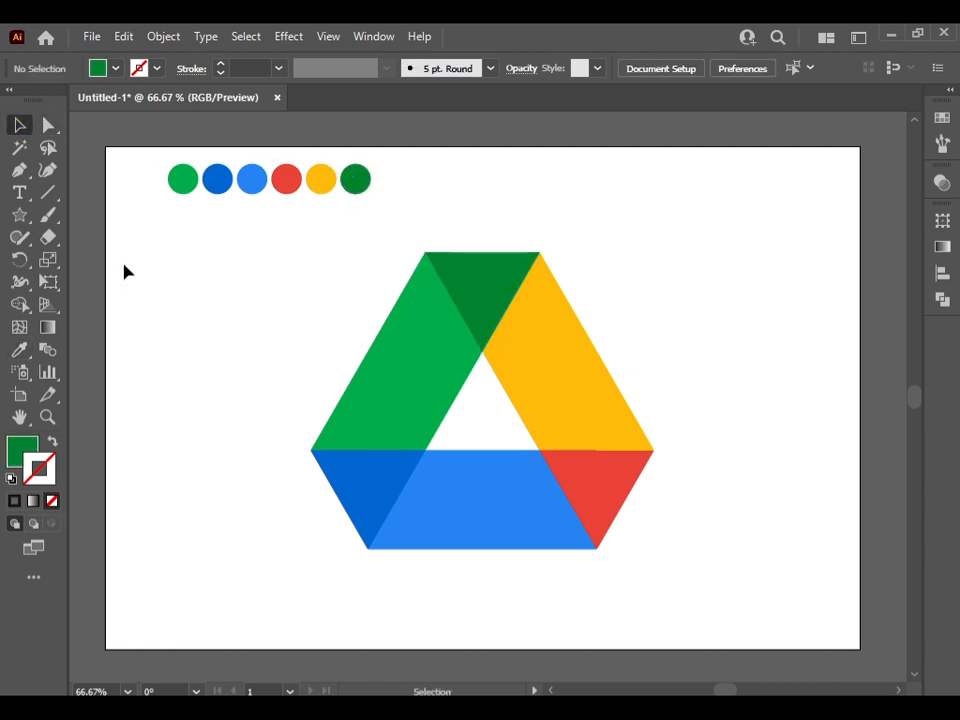
Draw a closed six-sided Pen path over the coloured logo through its six outer corners
left_click(19, 170)
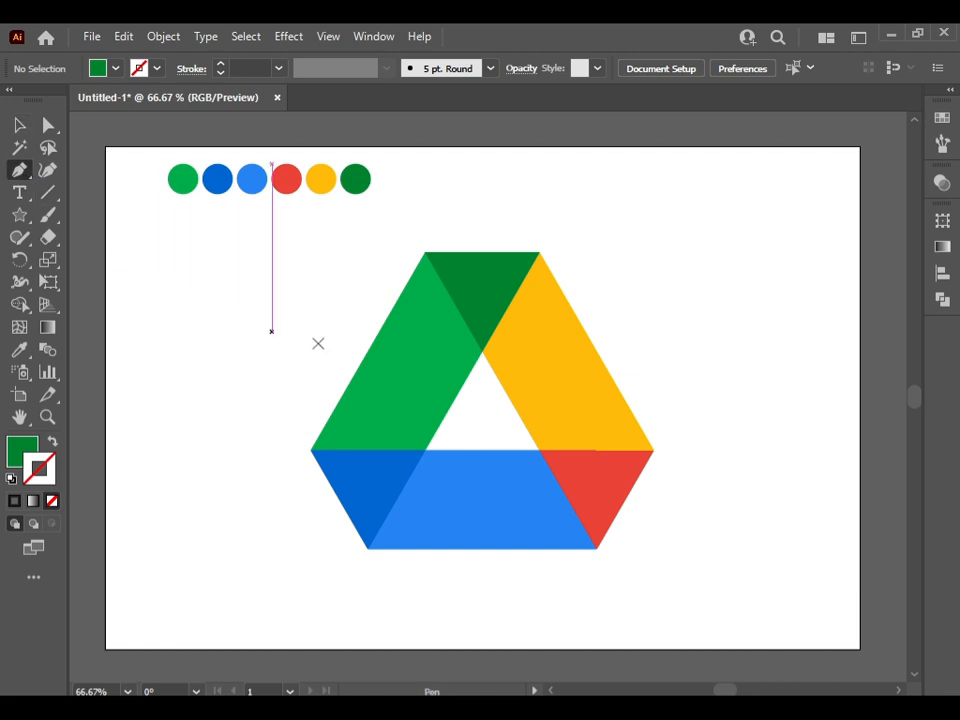
left_click(426, 253)
left_click(311, 451)
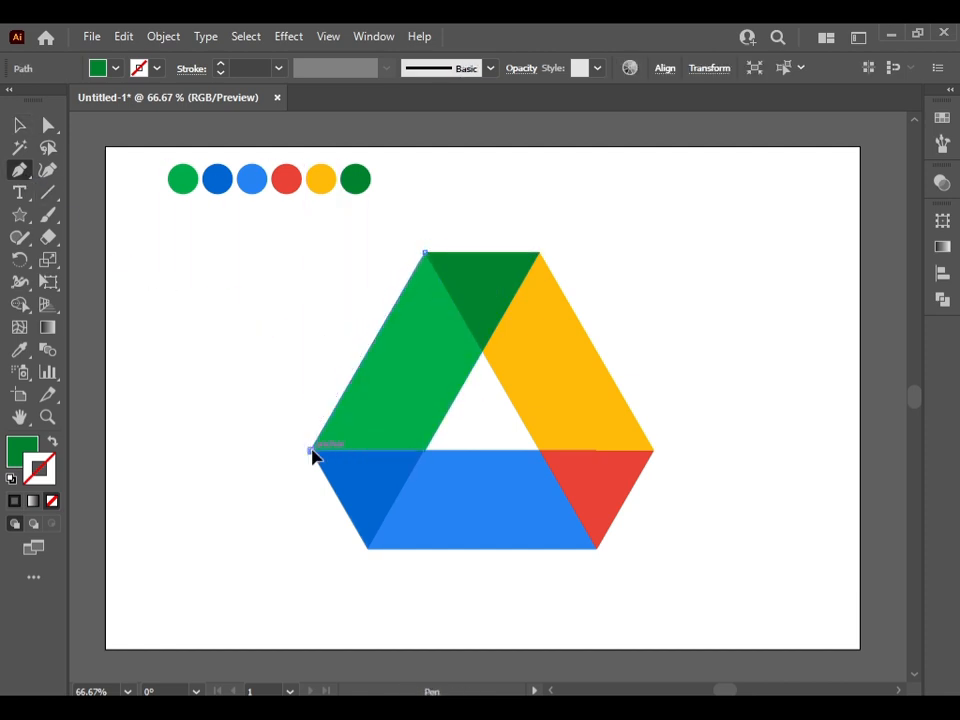
left_click(368, 548)
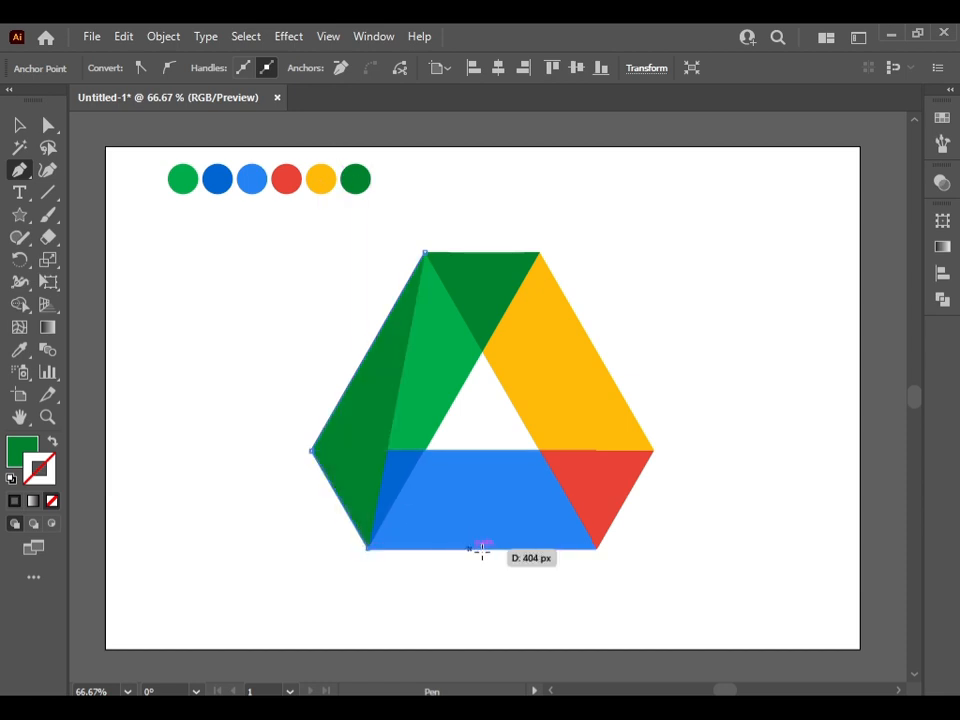
left_click(596, 548)
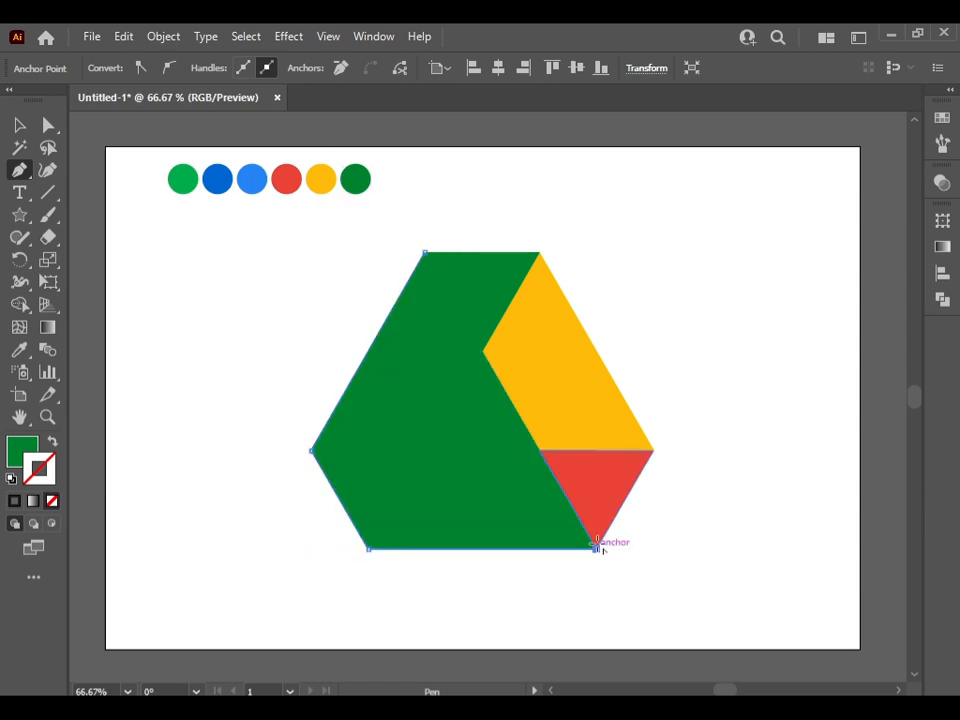
left_click(652, 450)
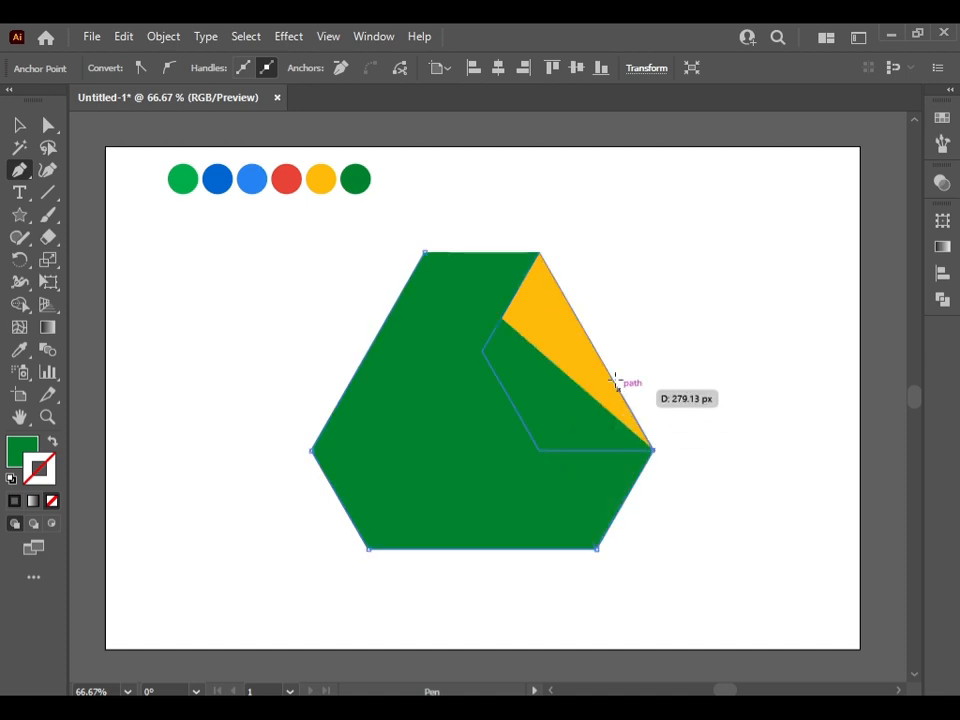
left_click(538, 251)
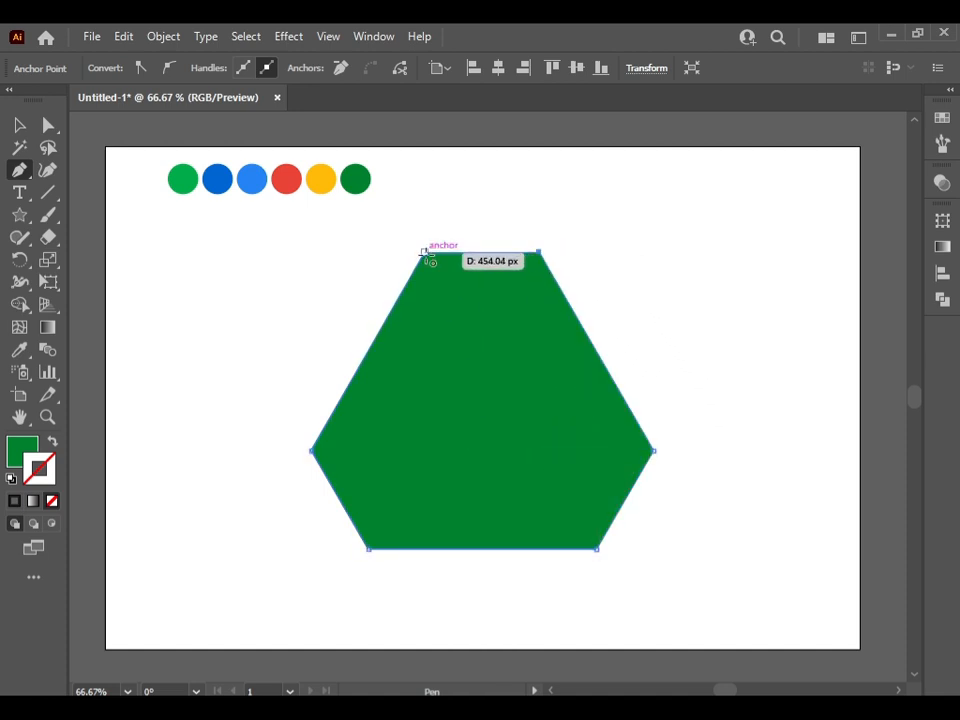
left_click(425, 252)
left_click(20, 127)
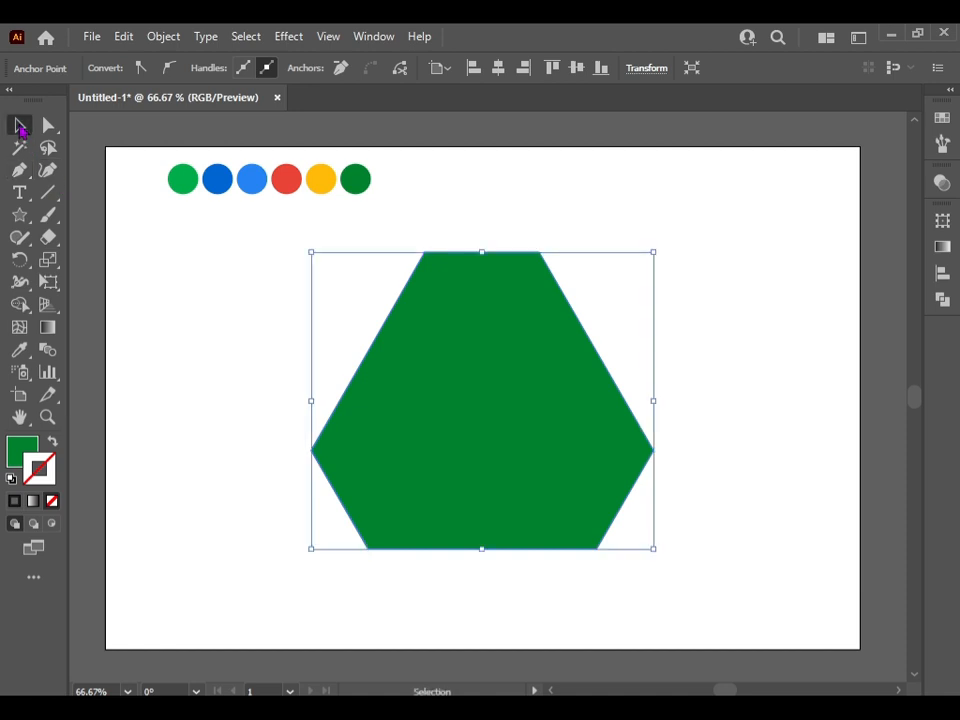
Try to round only the upper-left corner of the new six-sided shape
left_click(54, 132)
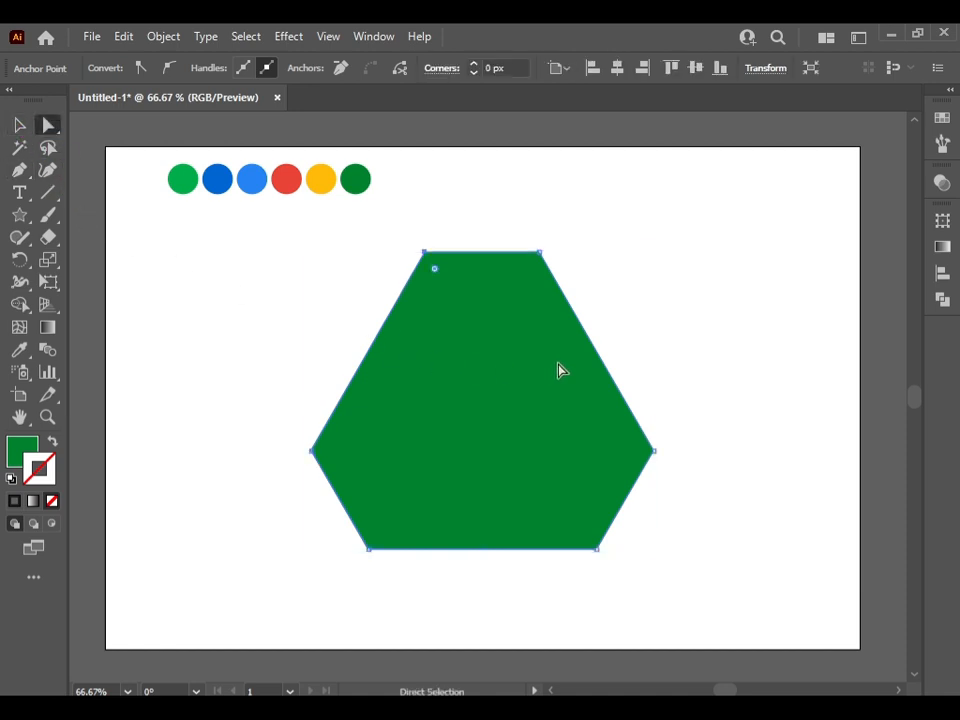
scroll(473, 356, "up", 1)
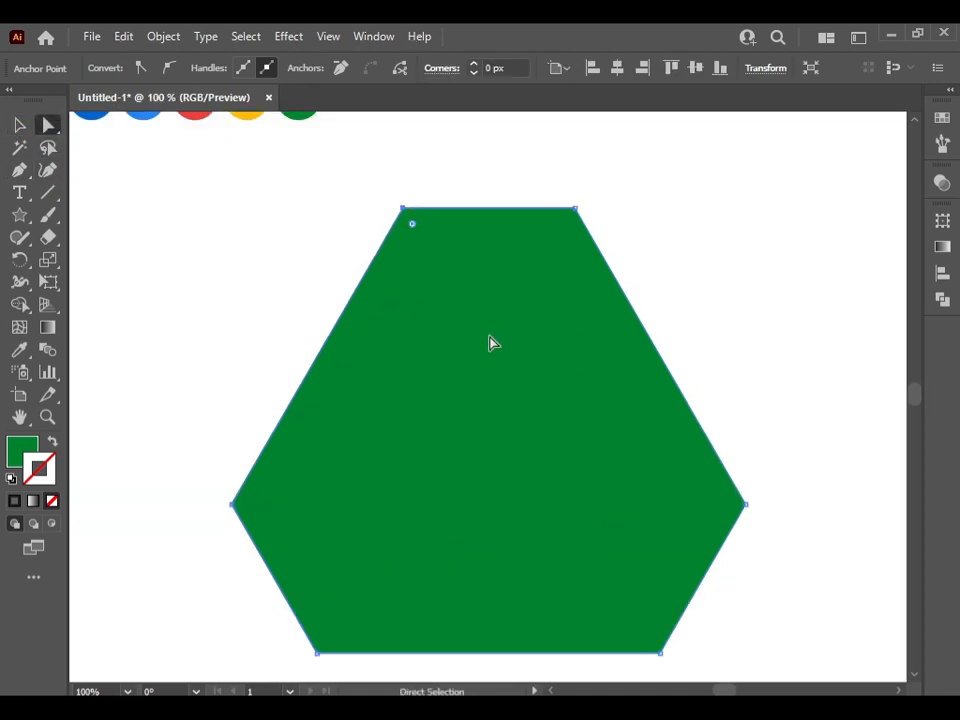
left_click_drag(413, 226, 424, 266)
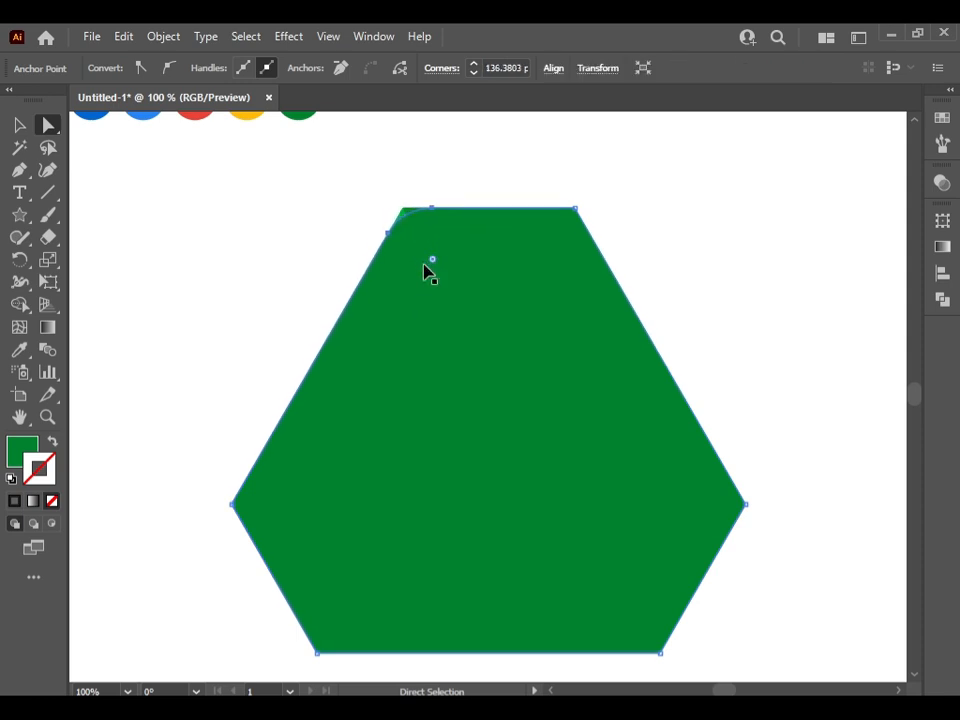
key("ctrl+z")
Reselect the whole six-sided shape and round all six of its corners together
left_click(22, 130)
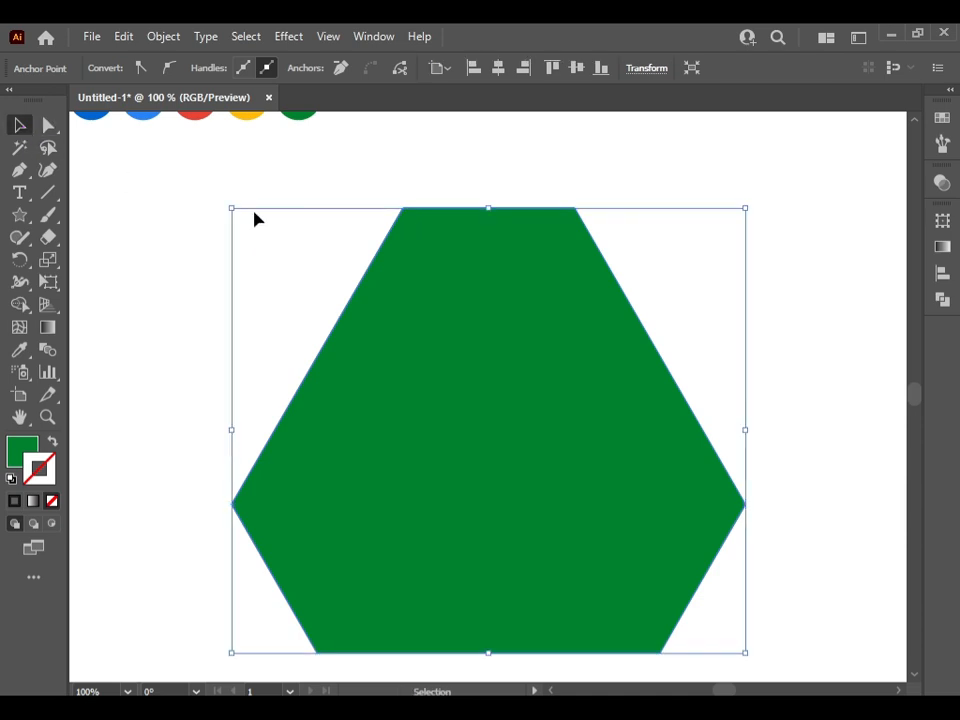
left_click(253, 216)
left_click(508, 416)
left_click(48, 126)
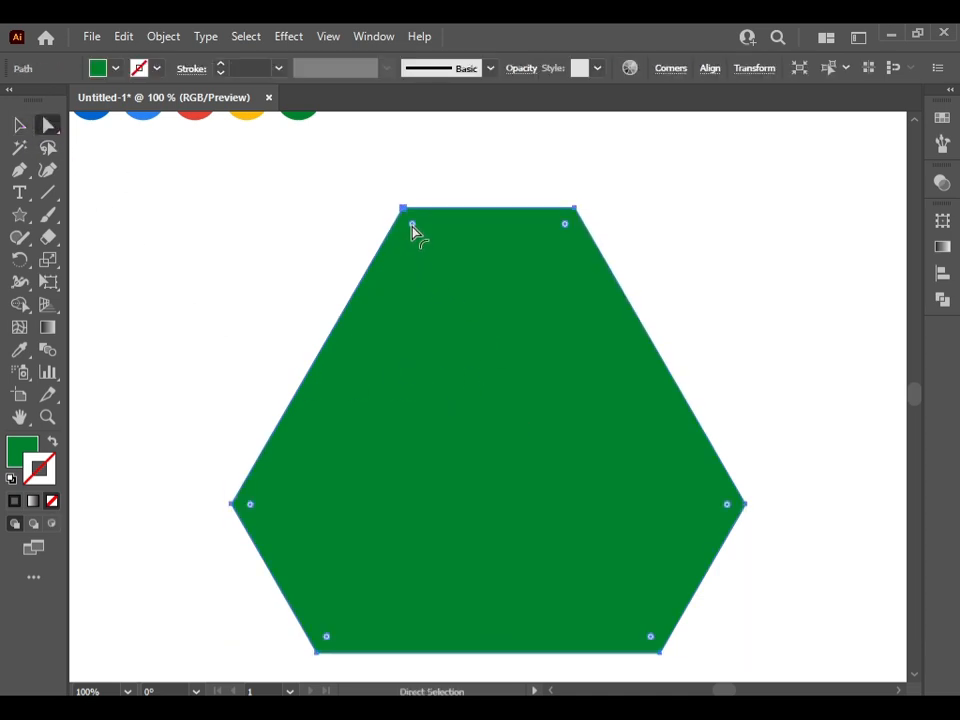
left_click_drag(412, 224, 430, 256)
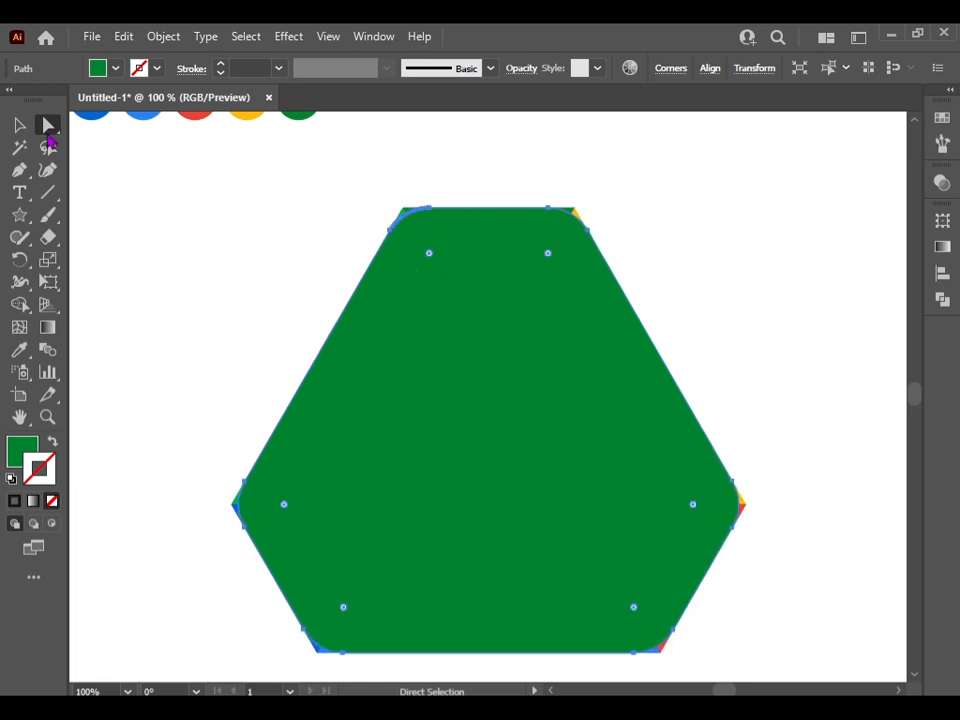
Select all the logo pieces with the rounded cover shape and remove the slivers outside its upper-left corner using Shape Builder
left_click(18, 124)
left_click_drag(146, 186, 698, 632)
left_click(20, 304)
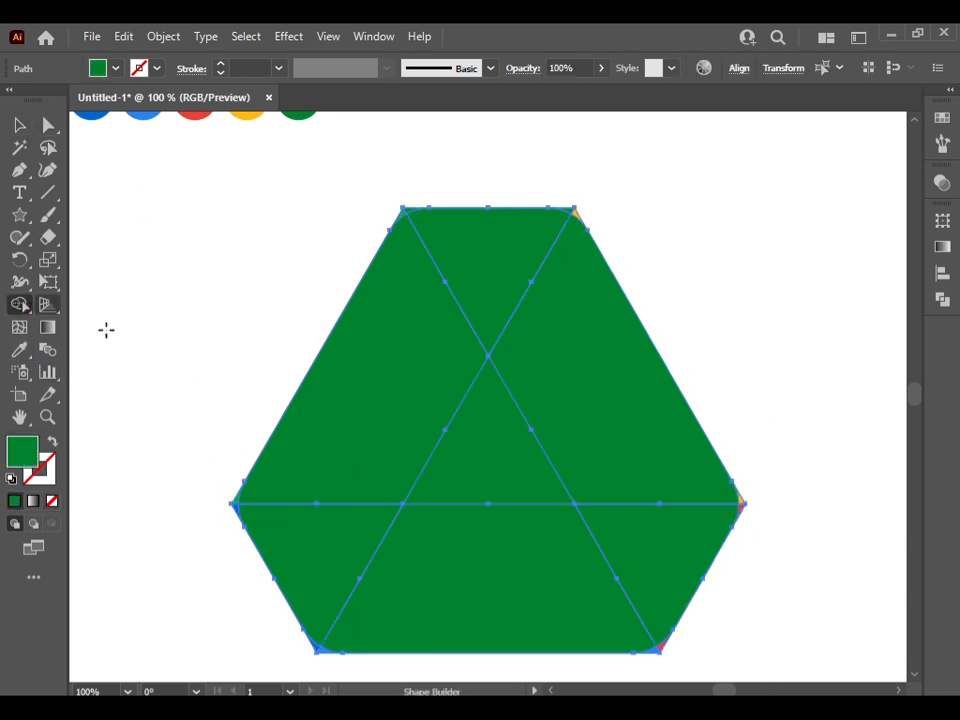
scroll(398, 228, "up", 4)
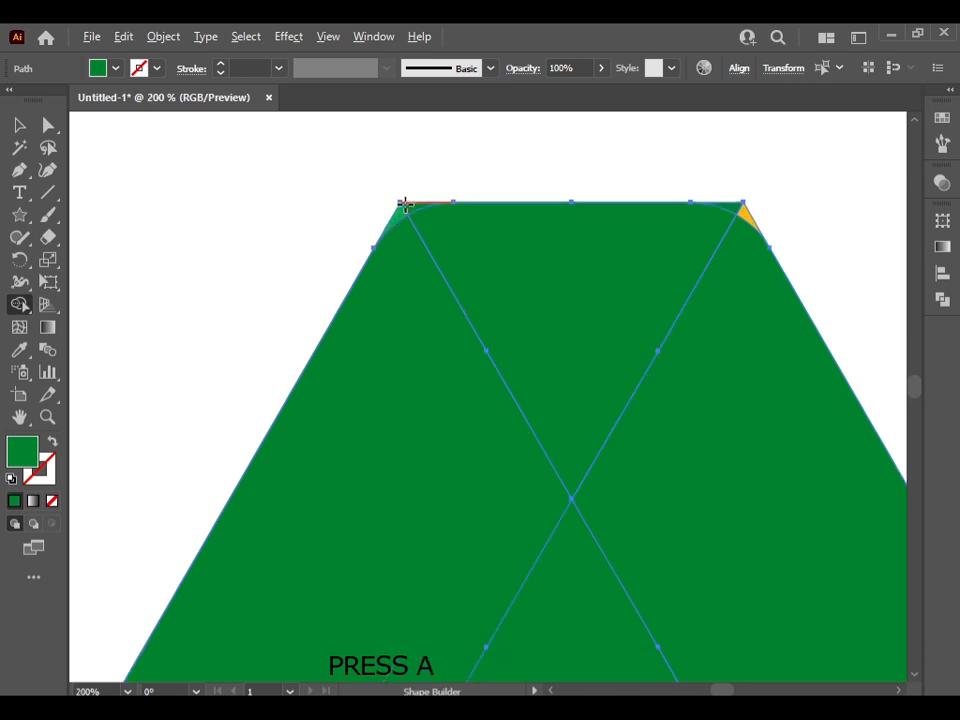
left_click(393, 225, "alt")
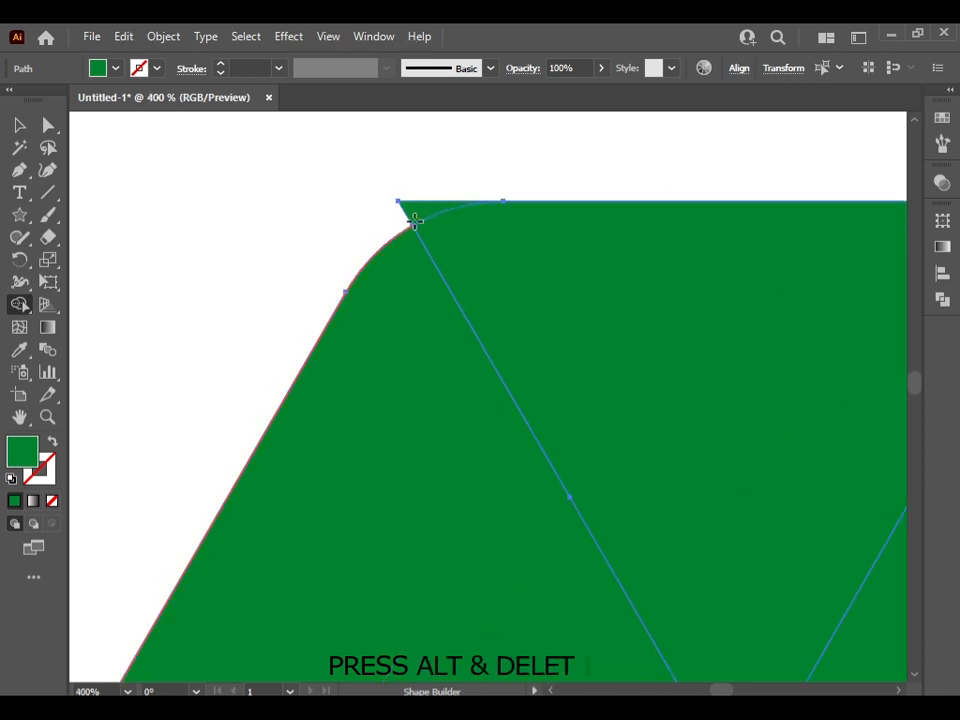
Remove the yellow and dark green slivers outside the rounded upper-right corner with Shape Builder
scroll(459, 302, "down", 2)
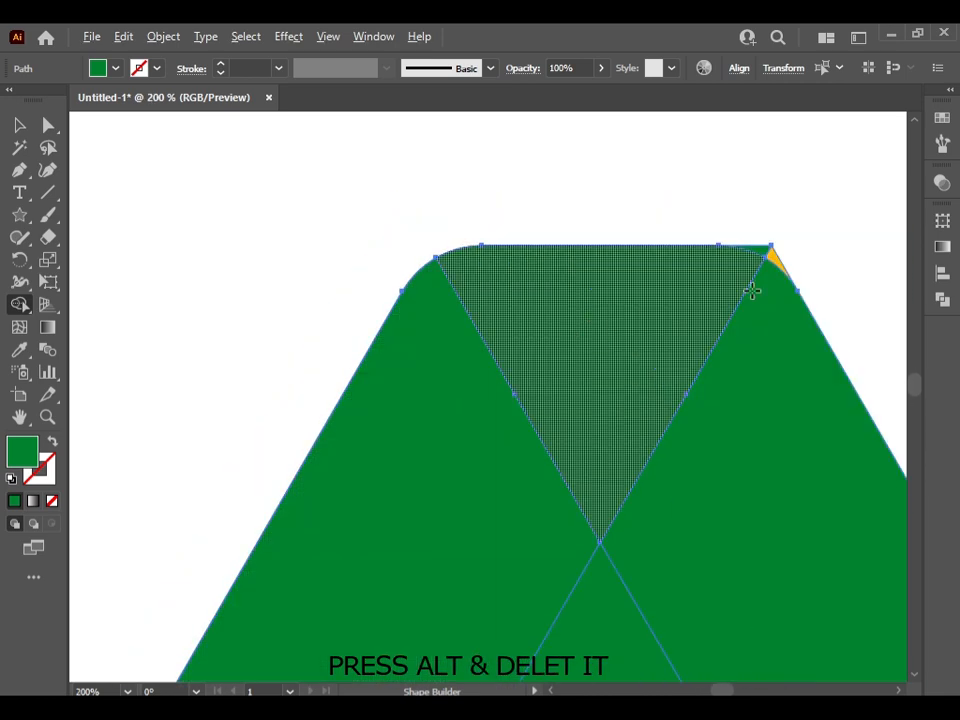
scroll(775, 257, "up", 1)
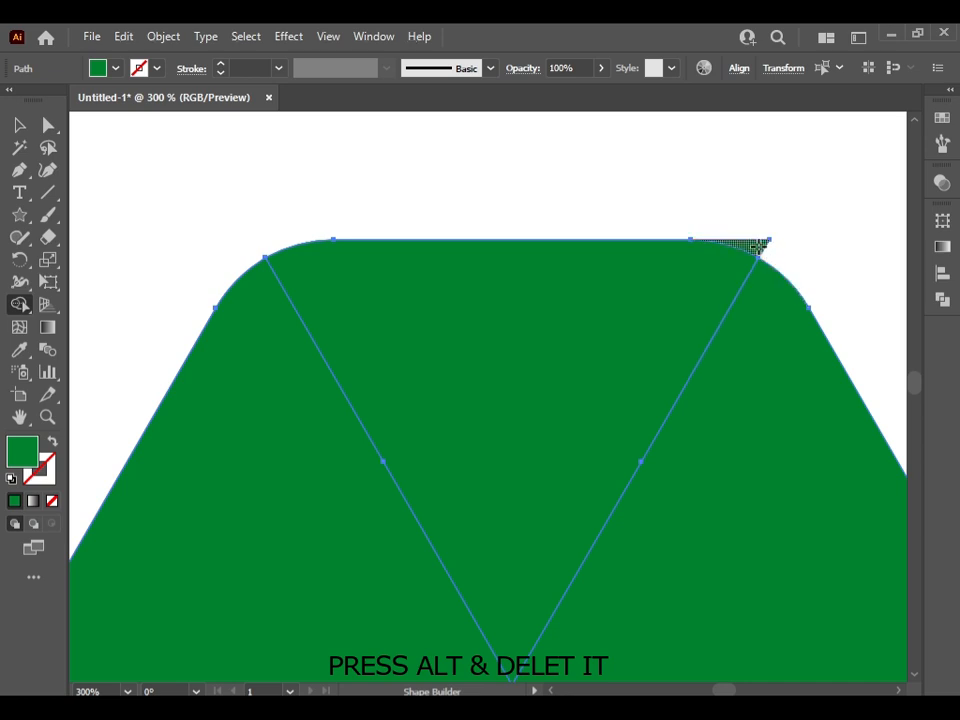
left_click(758, 245, "alt")
Remove the light green and dark blue slivers outside the rounded far-left corner with Shape Builder
scroll(566, 381, "down", 3)
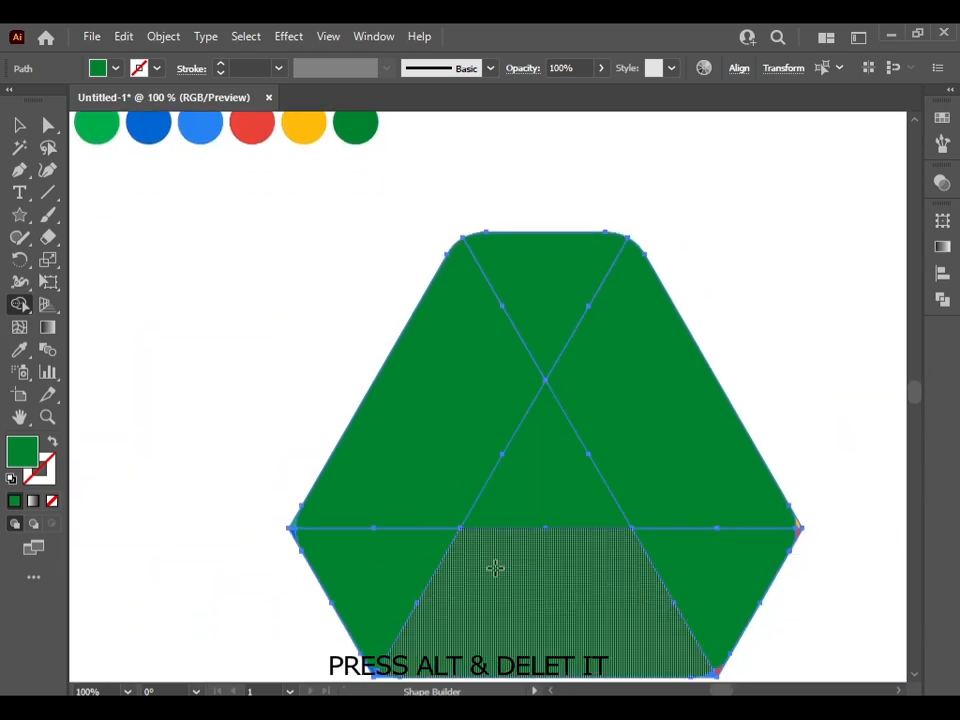
scroll(400, 530, "down", 1)
scroll(291, 456, "up", 3)
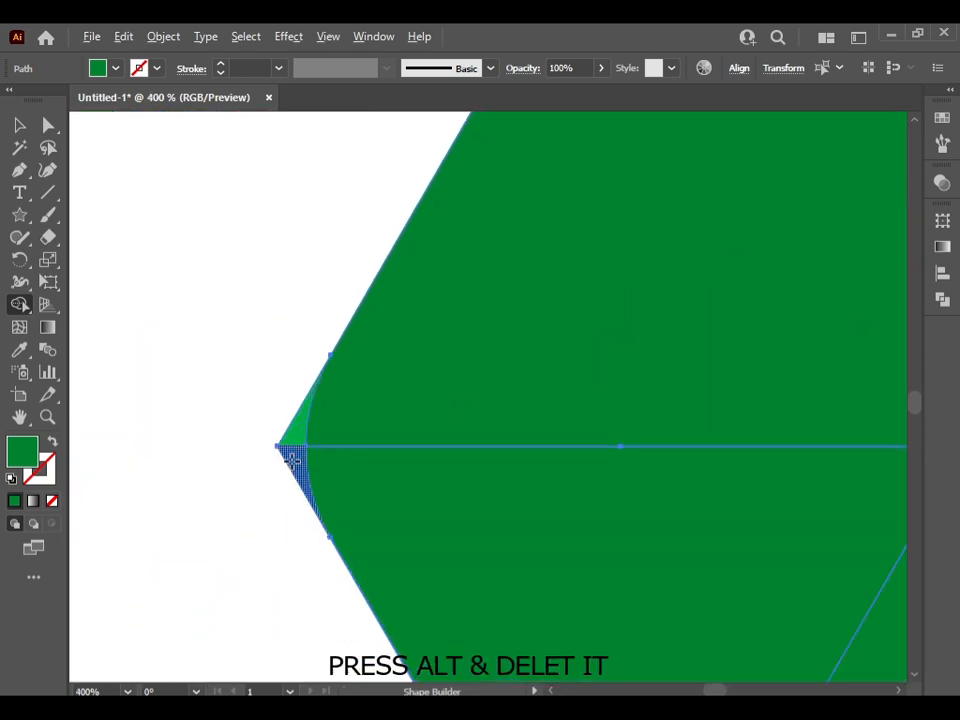
left_click(291, 458, "alt")
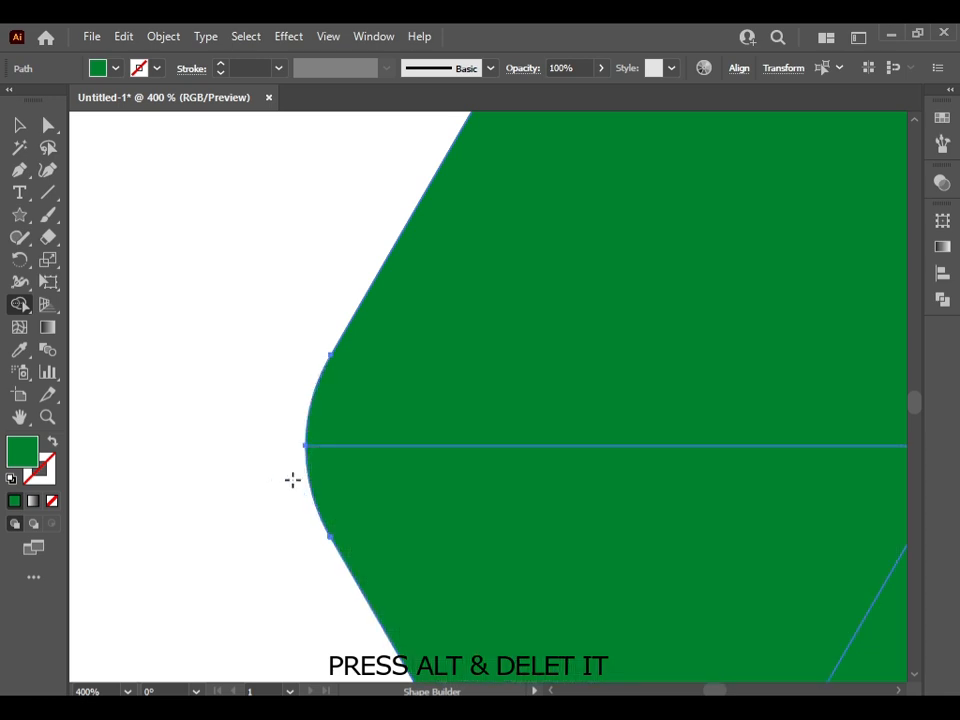
Remove the dark blue and light blue slivers outside the rounded lower-left corner with Shape Builder
scroll(292, 480, "down", 3)
scroll(523, 501, "right", 2)
scroll(654, 521, "down", 2)
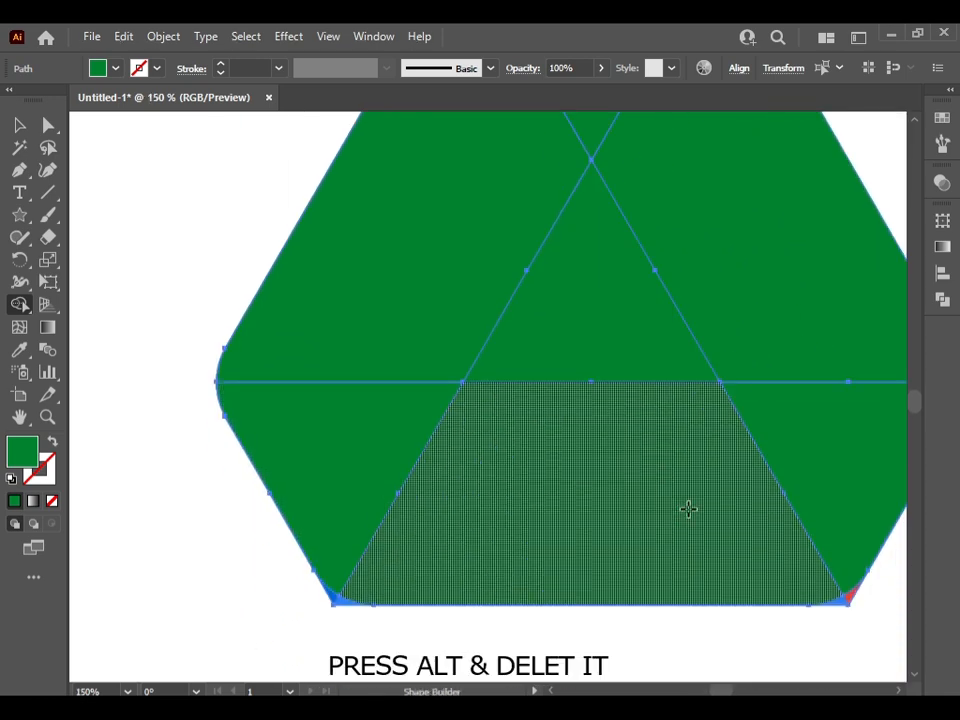
scroll(688, 509, "down", 1)
scroll(338, 585, "up", 4)
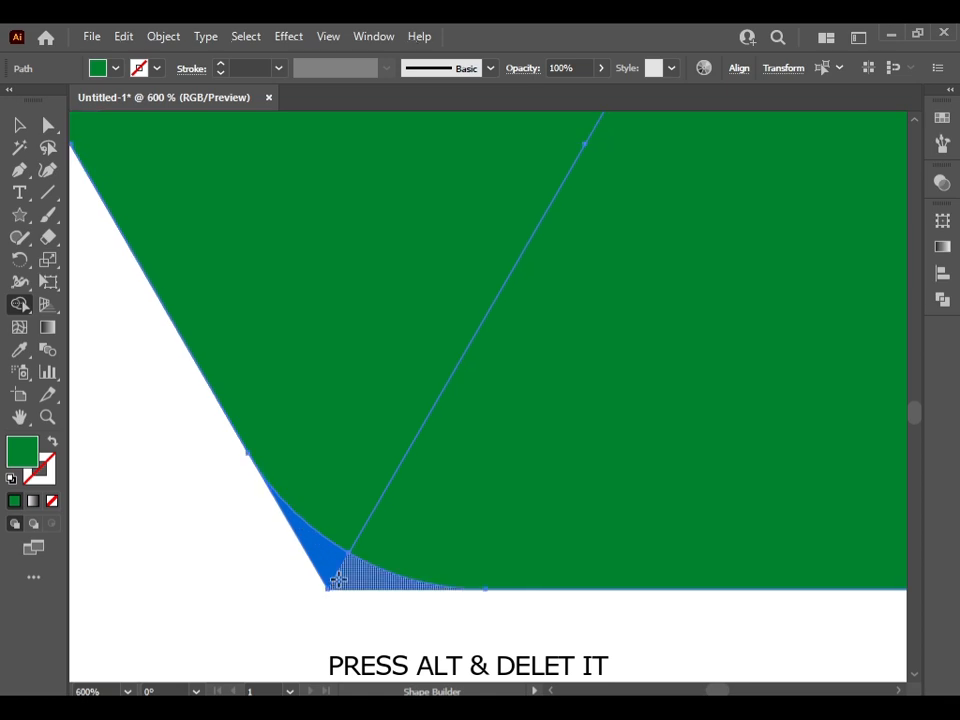
left_click(320, 562, "alt")
Remove the light blue and red slivers outside the rounded lower-right corner with Shape Builder
scroll(346, 561, "down", 2)
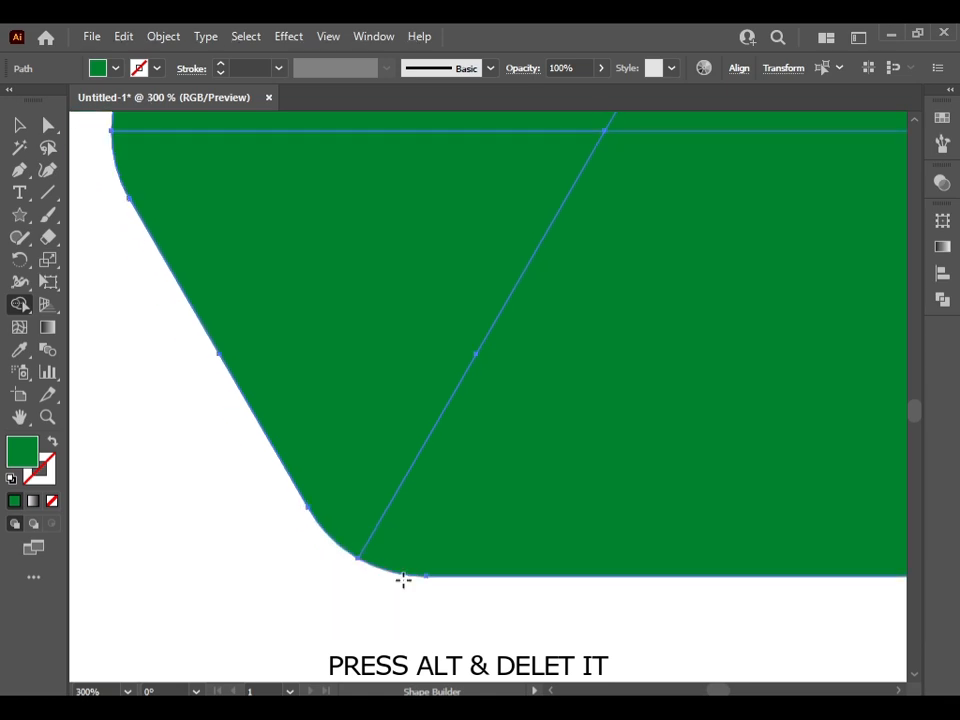
scroll(403, 576, "down", 2)
scroll(471, 591, "right", 2)
scroll(729, 574, "up", 2)
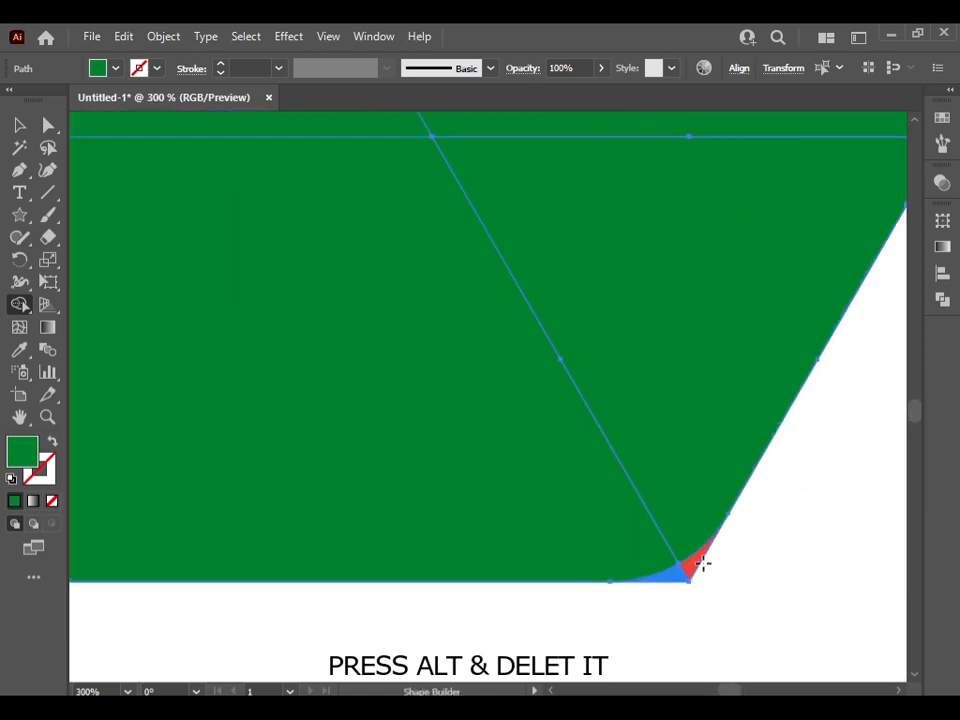
left_click(690, 564, "alt")
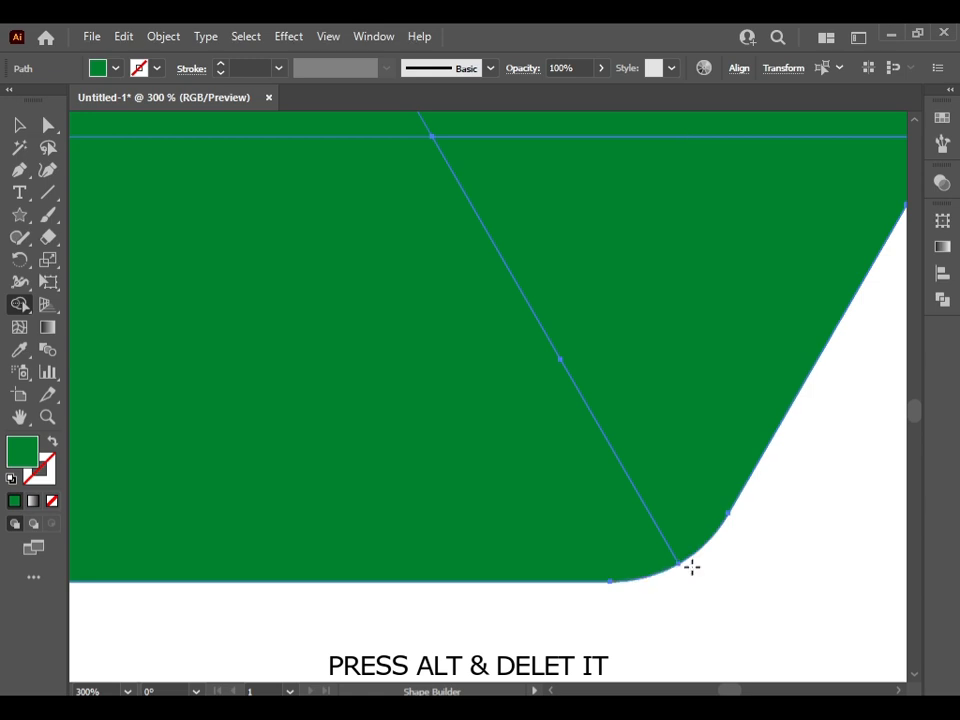
Remove the yellow and red slivers outside the rounded far-right corner with Shape Builder
scroll(691, 566, "down", 2)
scroll(800, 400, "right", 3)
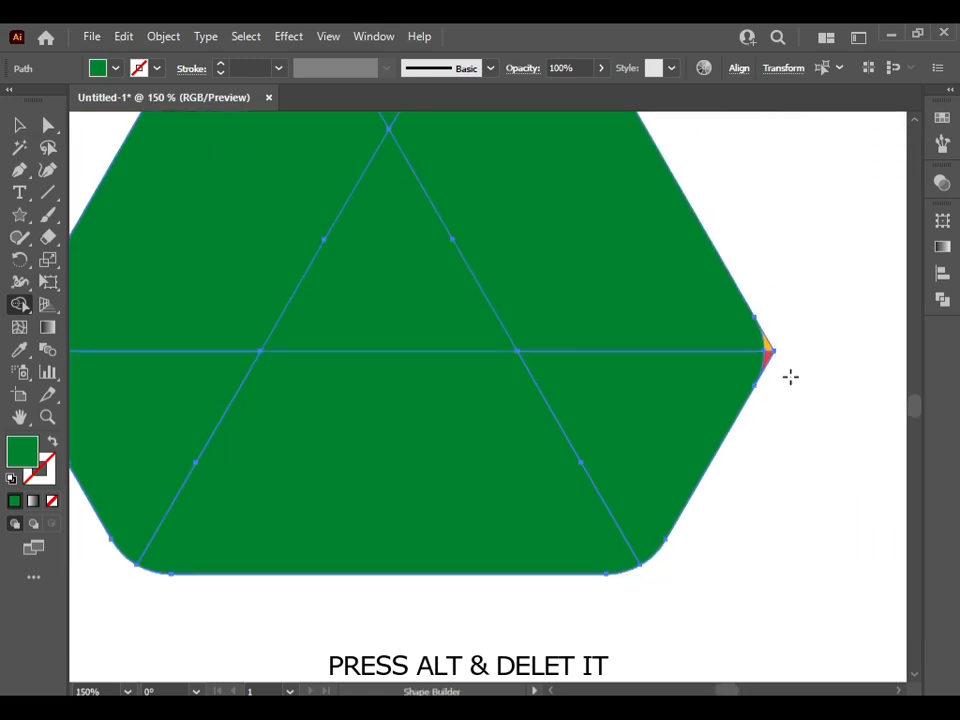
scroll(765, 345, "up", 3)
left_click(765, 330, "alt")
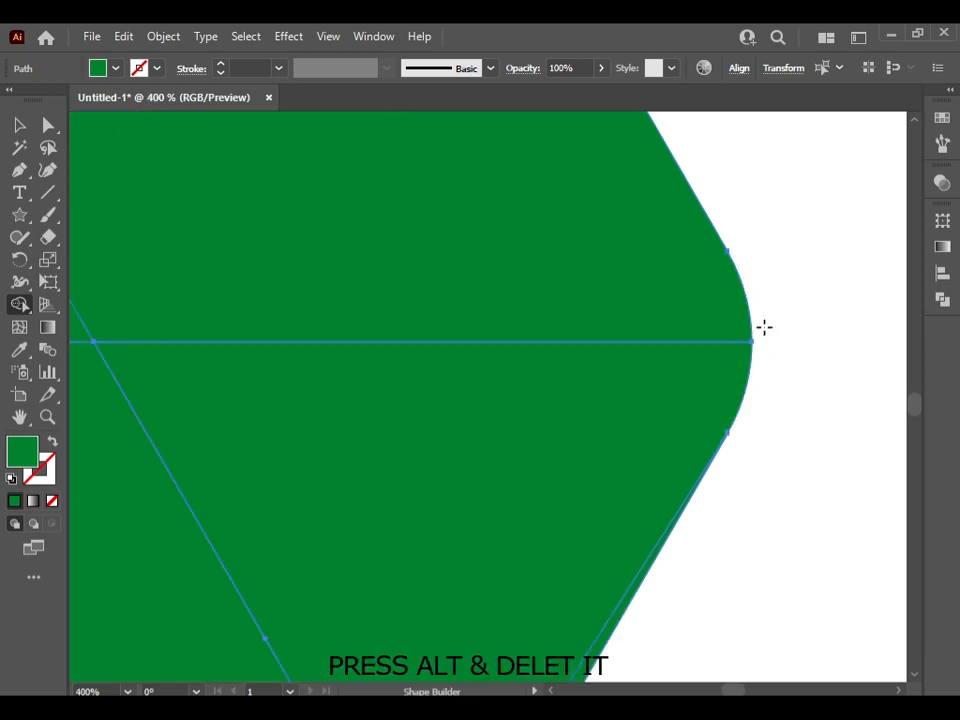
Deselect the artwork and delete only the green rounded six-sided shape covering the coloured logo pieces
scroll(512, 401, "down", 3)
scroll(536, 396, "up", 2)
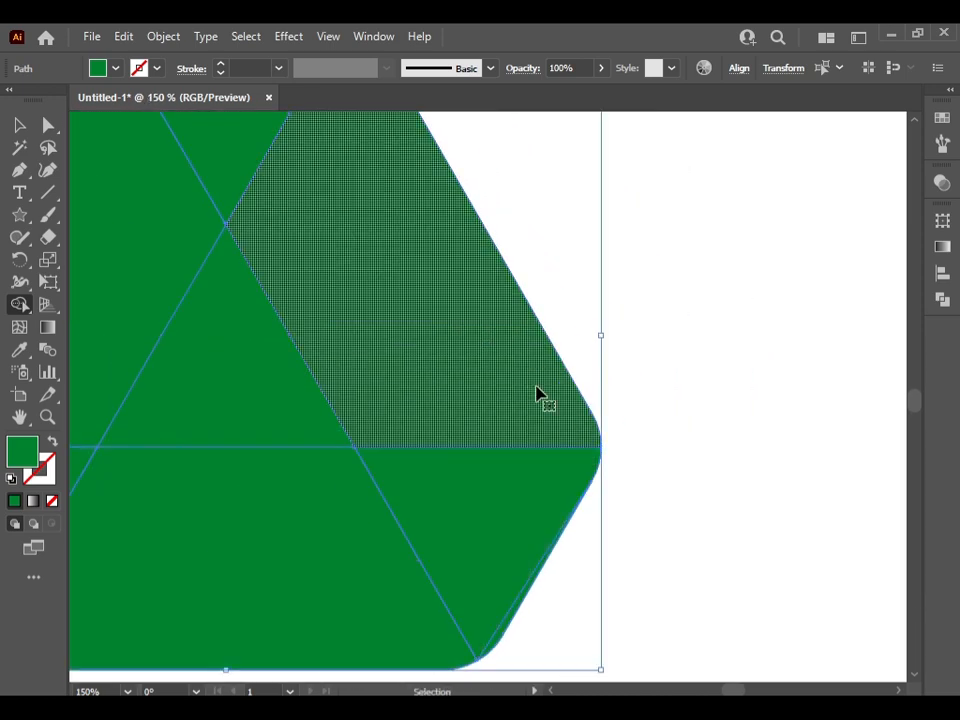
scroll(493, 388, "left", 2)
scroll(433, 392, "down", 3)
scroll(460, 400, "left", 2)
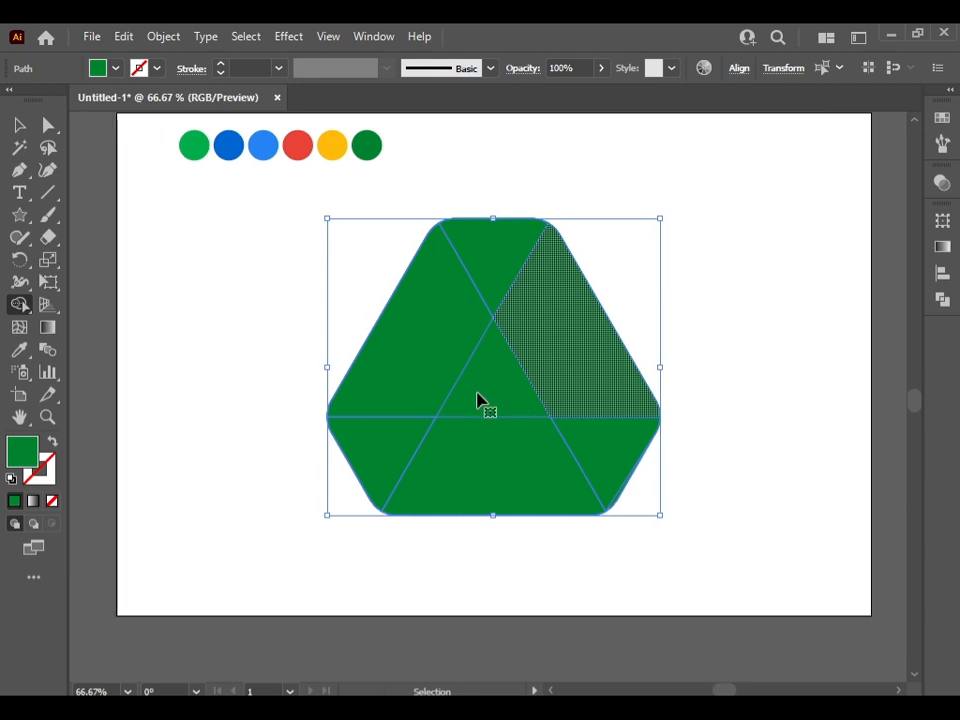
scroll(448, 396, "up", 1)
left_click(19, 125)
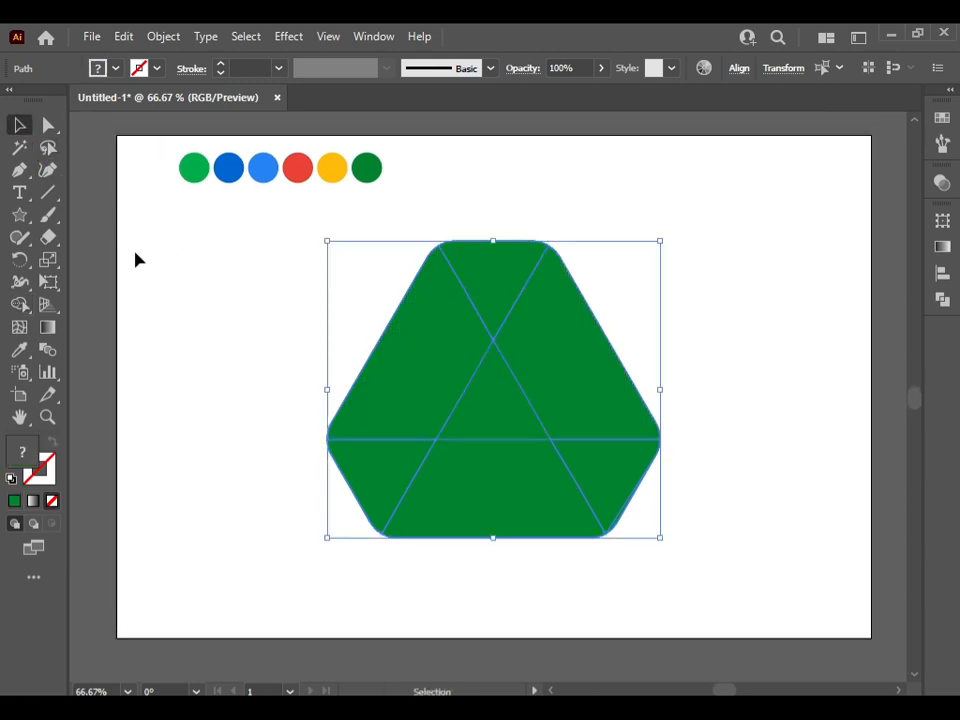
left_click(274, 296)
left_click(505, 388)
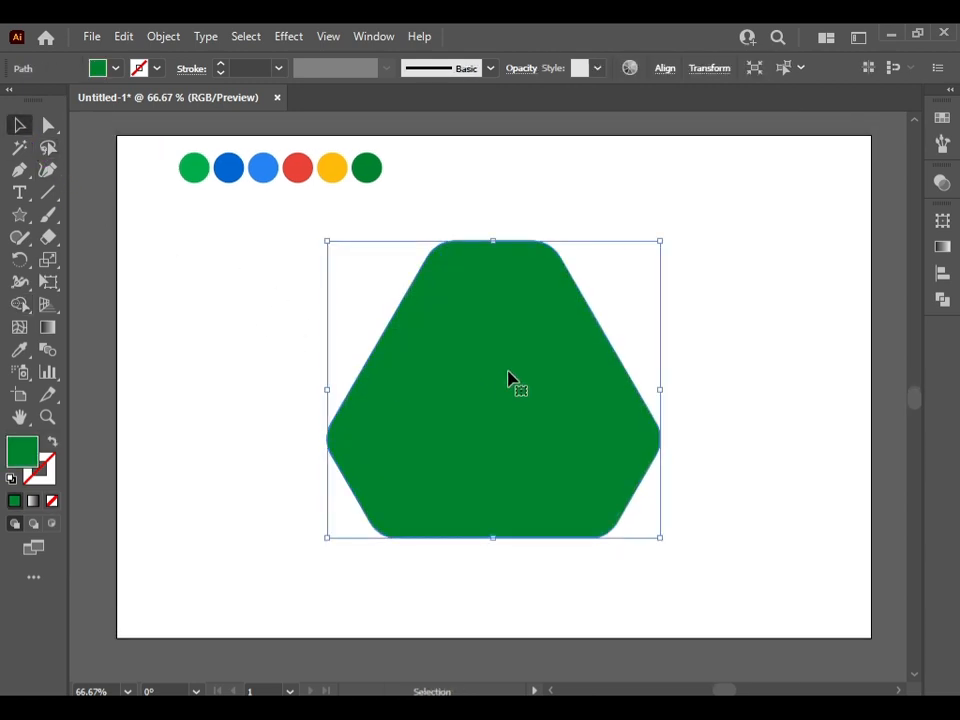
key("Delete")
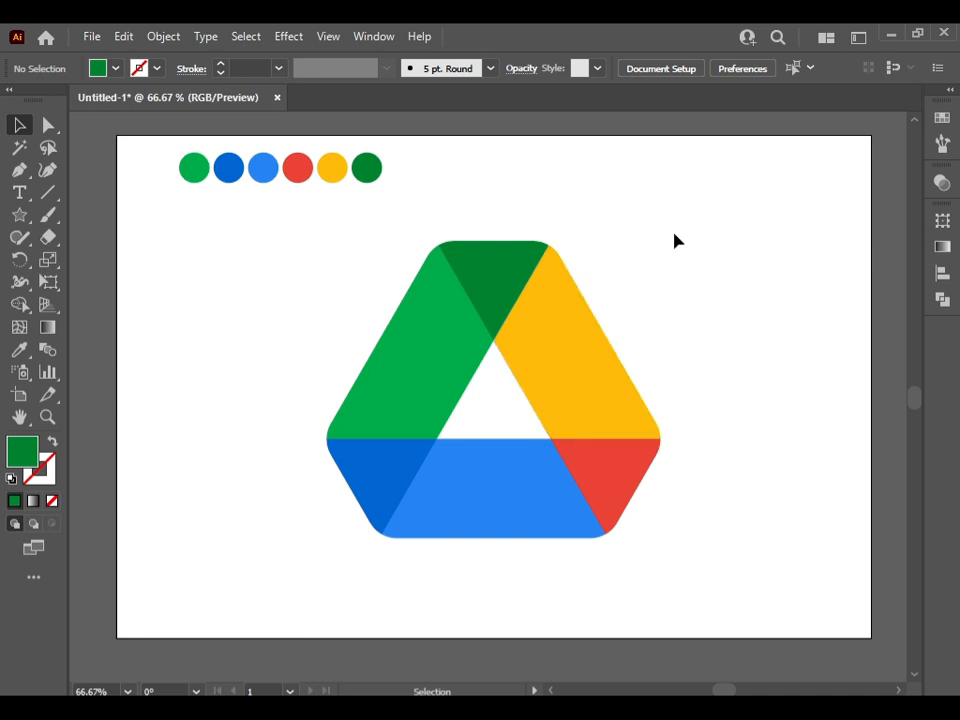